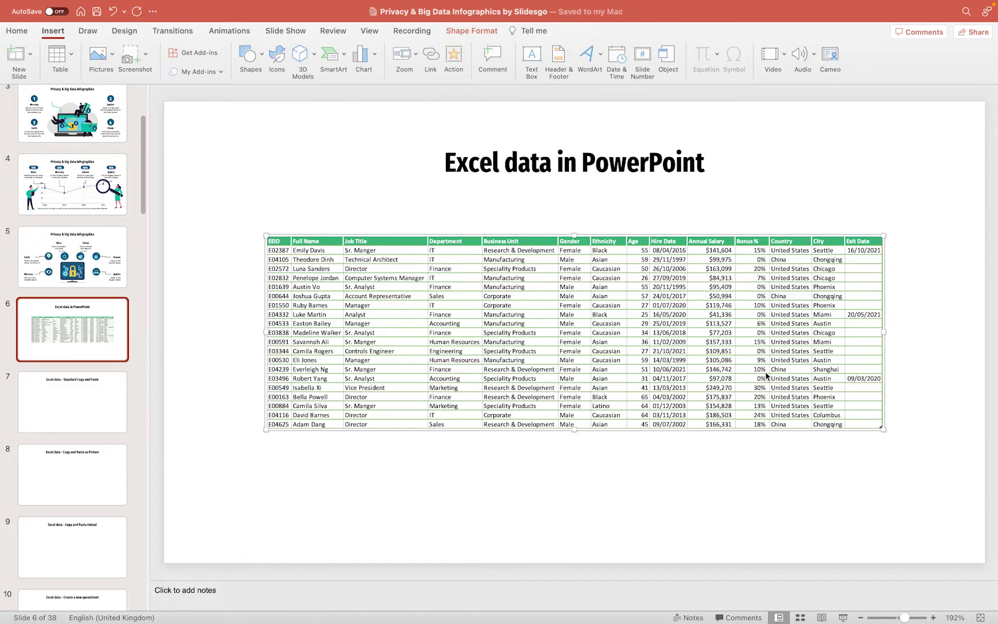
# Step: Deselect the finished table and go to slide 7, 'Excel data – Standard Copy and Paste'
pyautogui.click(205, 357)
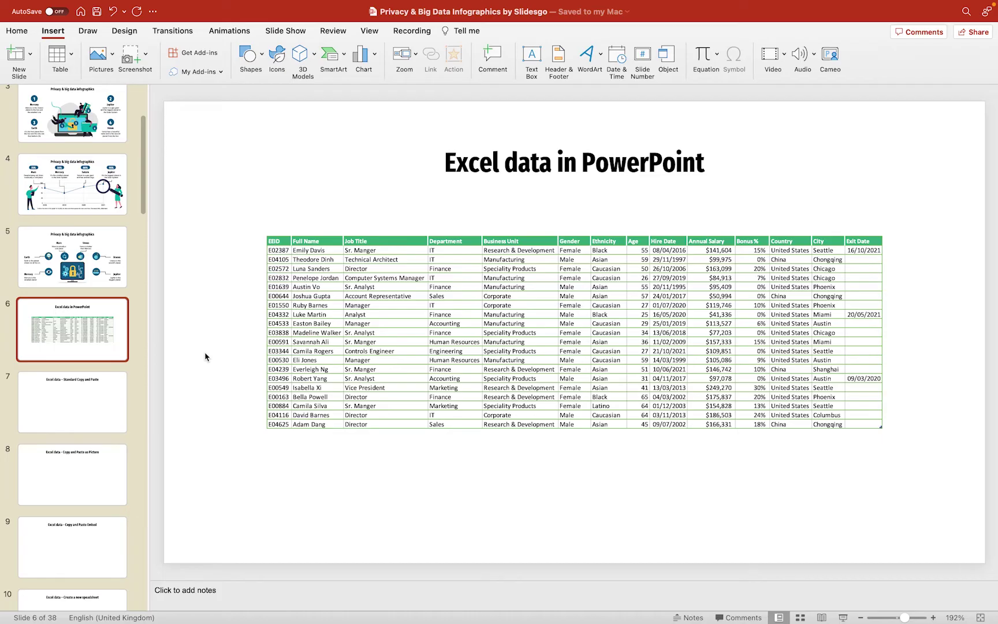
pyautogui.click(62, 397)
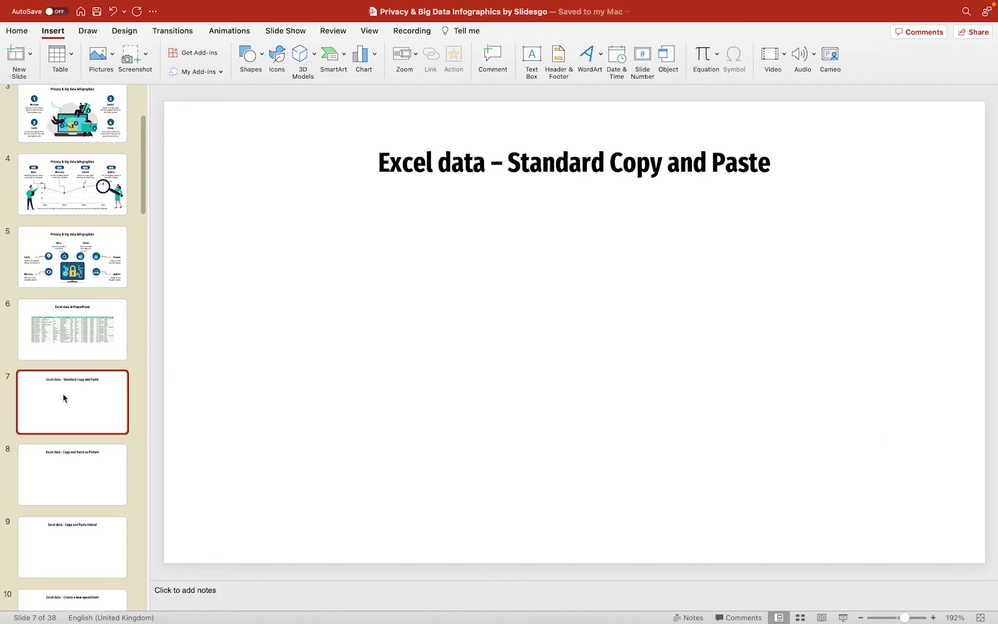
# Step: Copy the Employee Sample Data range A1:N21 (EEID through Exit Date) in Excel
pyautogui.press('super+Tab')
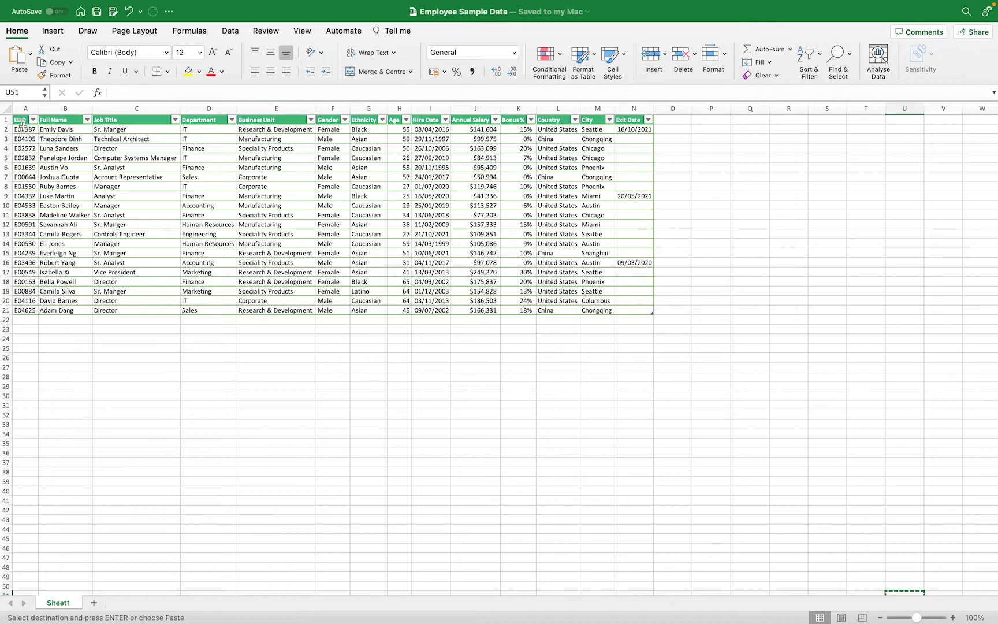
pyautogui.moveTo(23, 120); pyautogui.dragTo(625, 312)
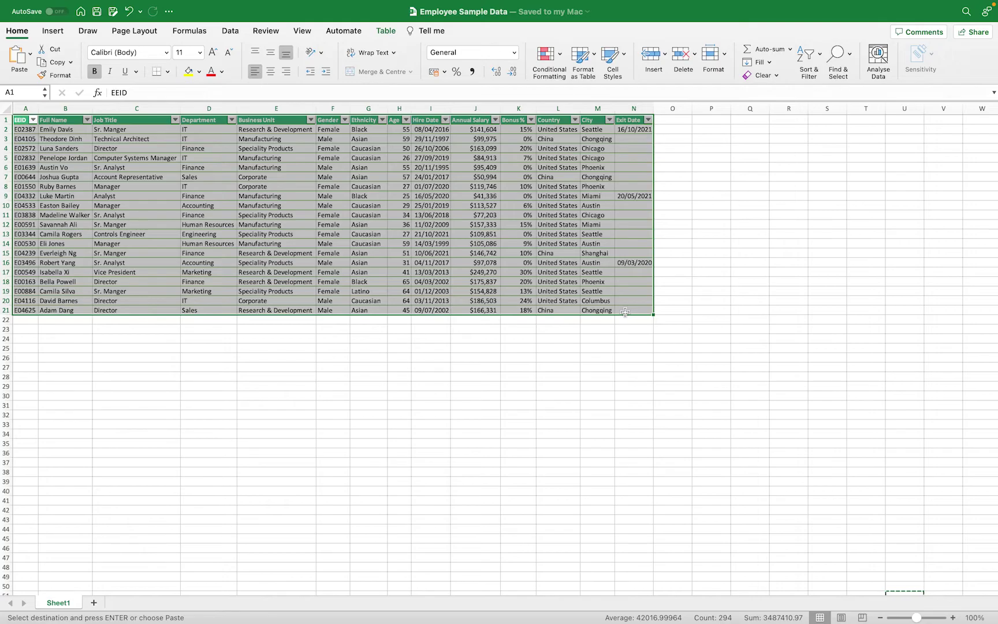
pyautogui.press('super+c')
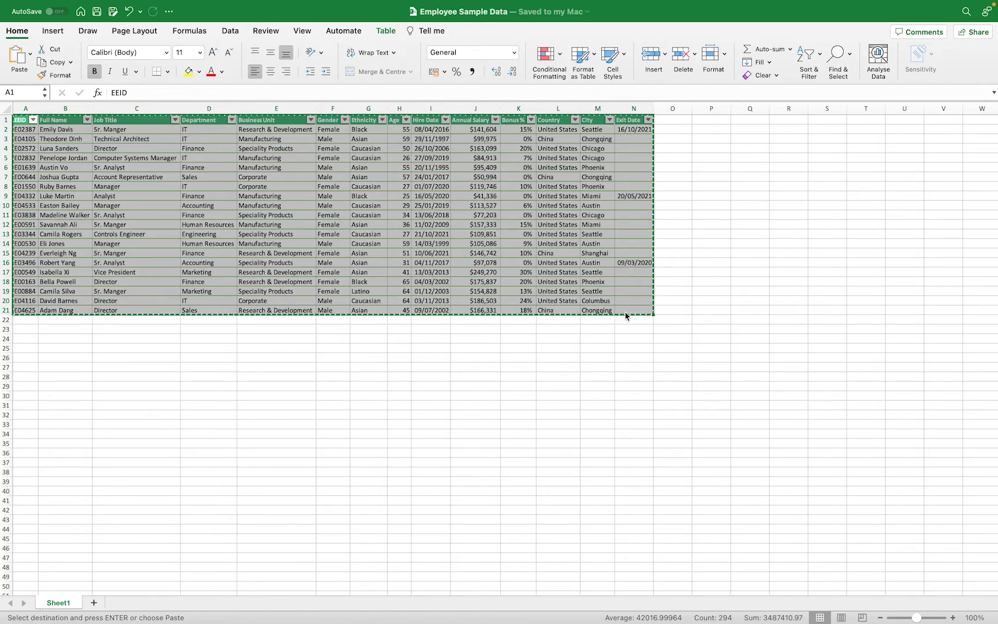
pyautogui.rightClick(613, 257)
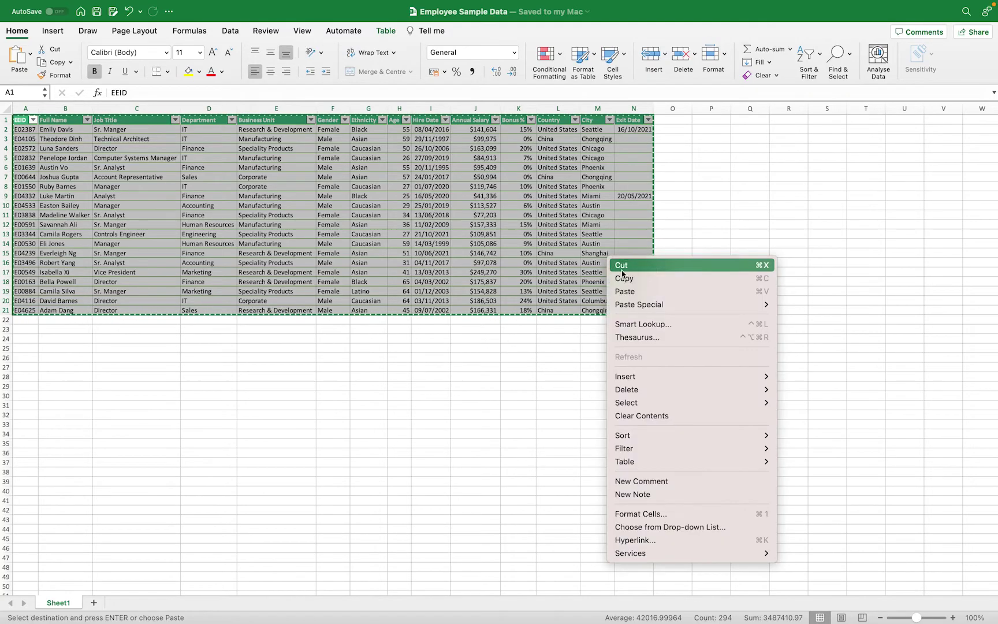
pyautogui.click(651, 282)
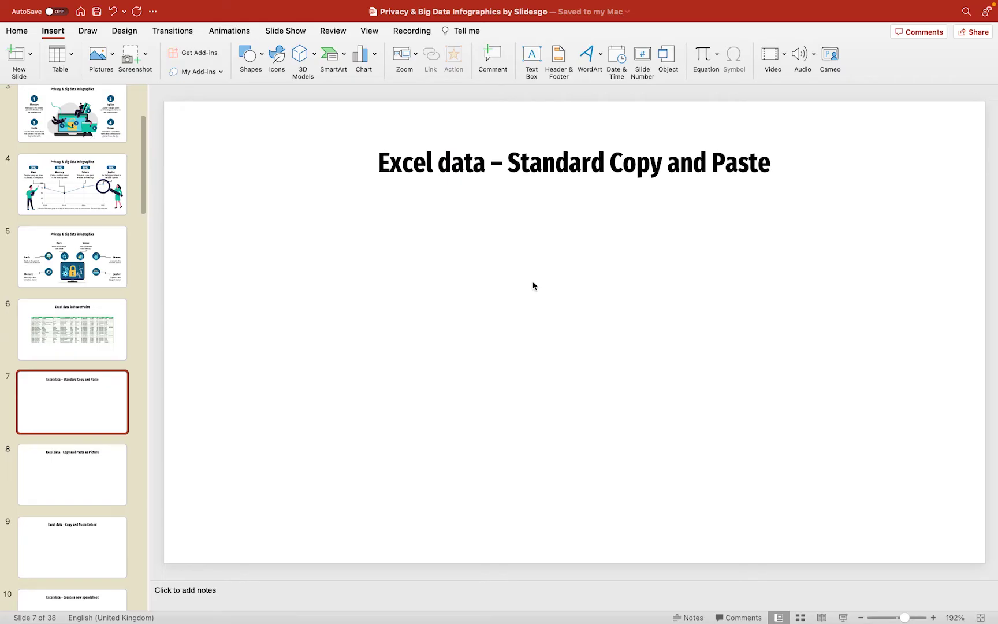
# Step: Paste the employee data onto slide 7 as a native table, then re-copy the whole Excel sheet
pyautogui.press('super+v')
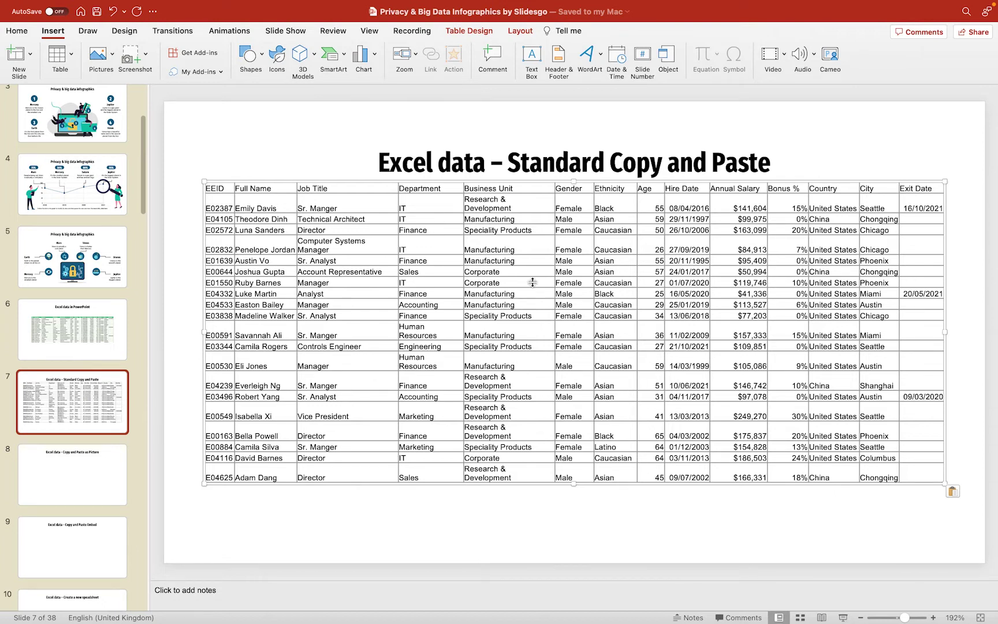
pyautogui.press('super+Tab')
pyautogui.press('super+a')
pyautogui.press('super+c')
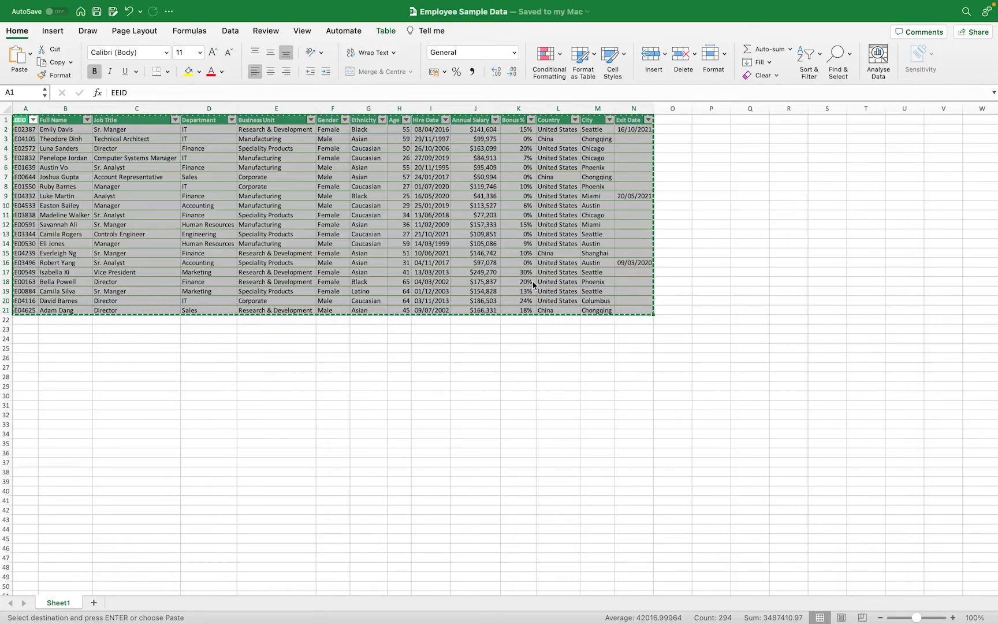
pyautogui.press('super+Tab')
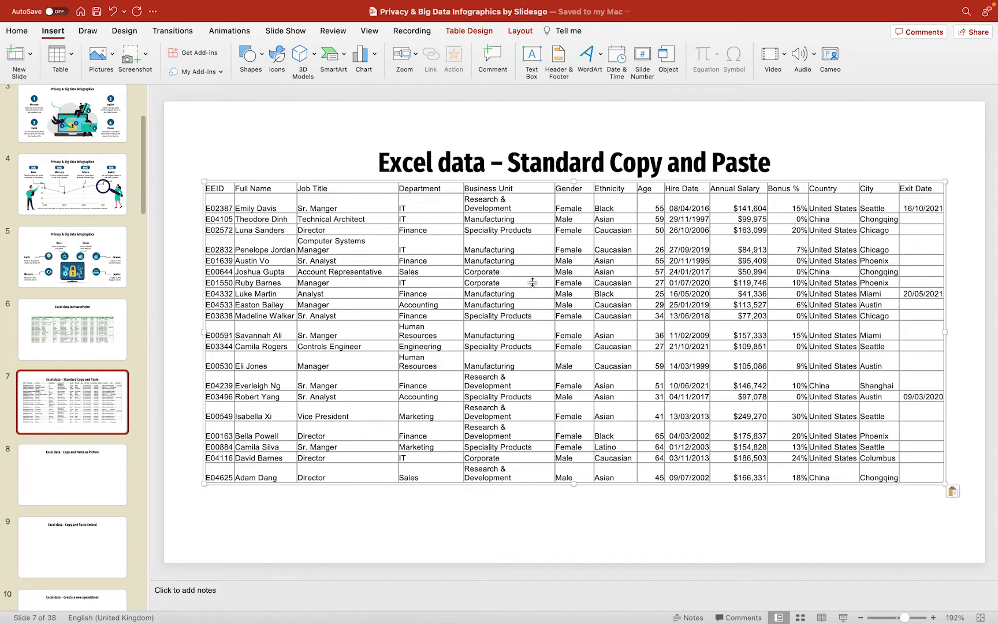
# Step: Fill the table's header row with teal shading
pyautogui.click(483, 33)
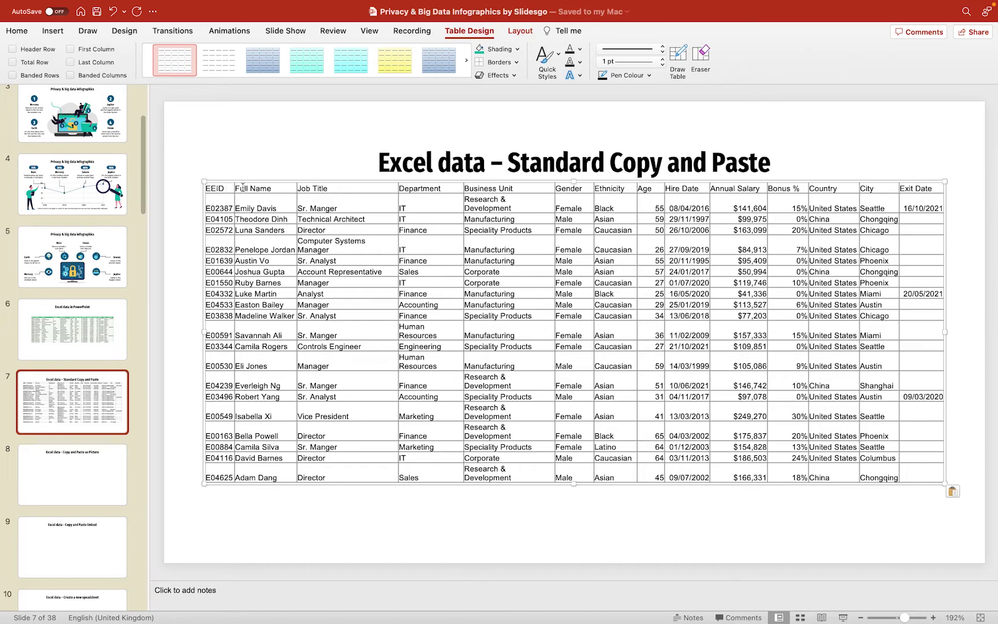
pyautogui.moveTo(931, 189); pyautogui.dragTo(185, 190)
pyautogui.click(480, 49)
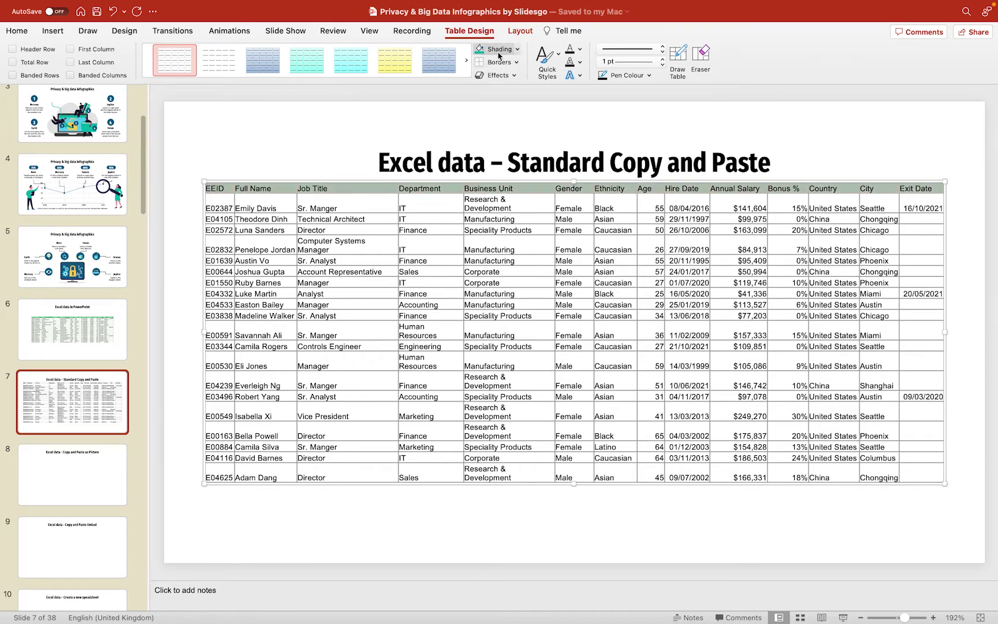
pyautogui.click(505, 219)
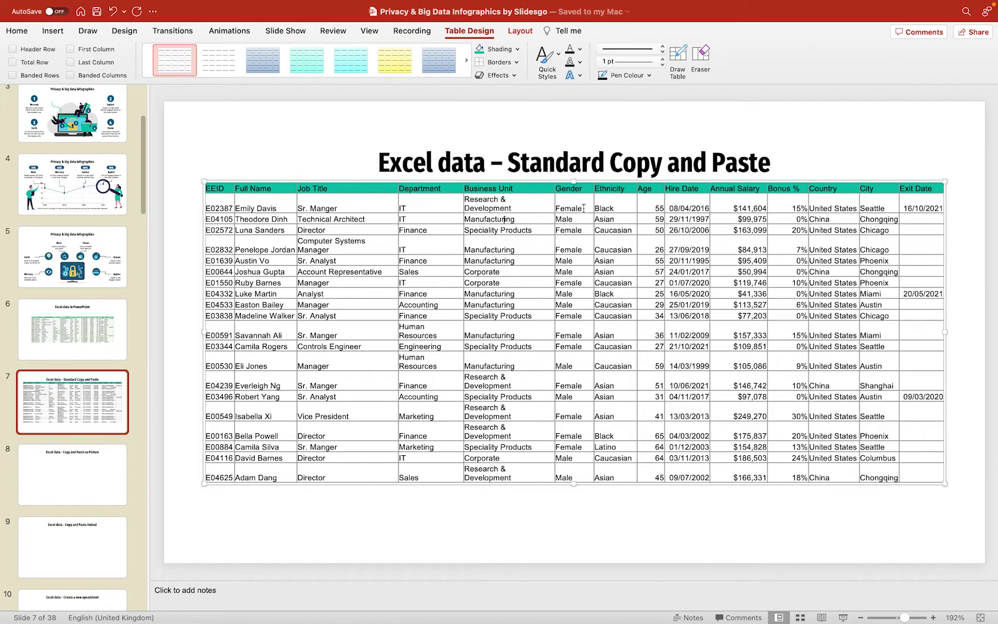
# Step: Change the first employee's gender on the slide table from Female to Male
pyautogui.doubleClick(563, 208)
pyautogui.write('Male')
pyautogui.press('super+Tab')
pyautogui.click(399, 367)
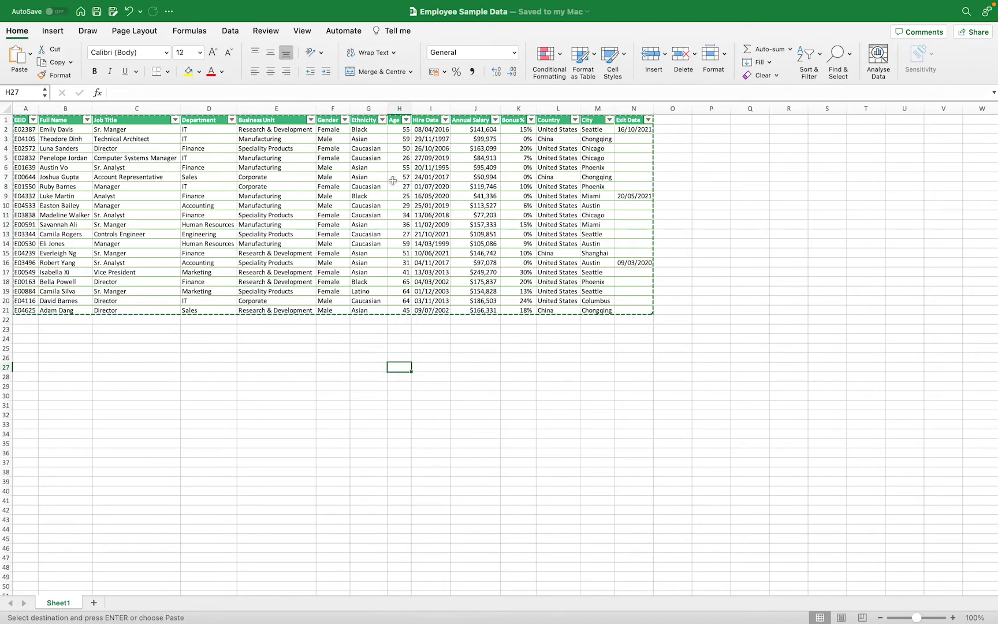
# Step: In Excel, change cell F3's gender to Female
pyautogui.click(334, 129)
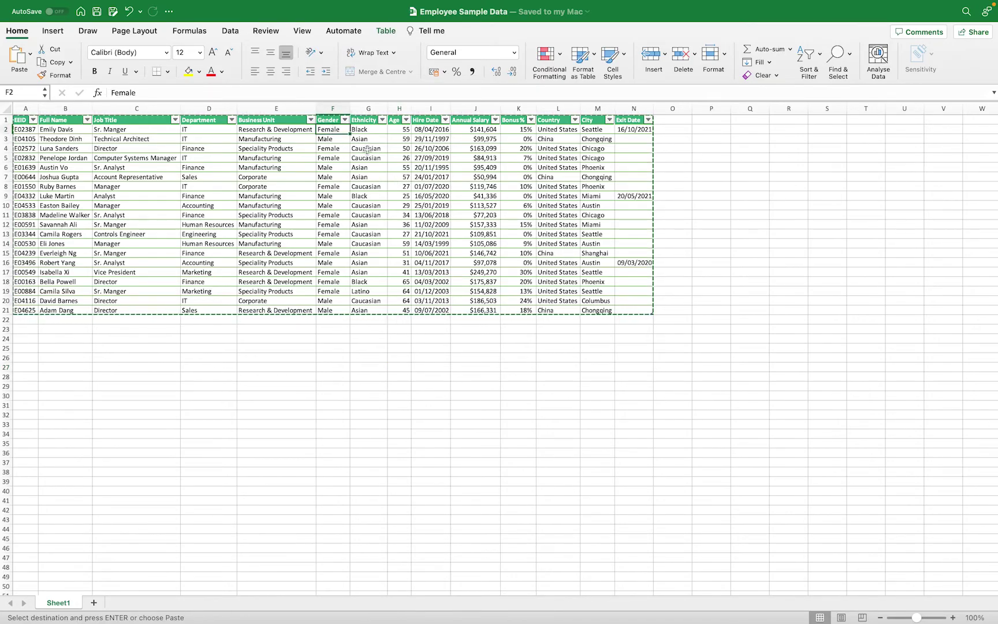
pyautogui.click(330, 138)
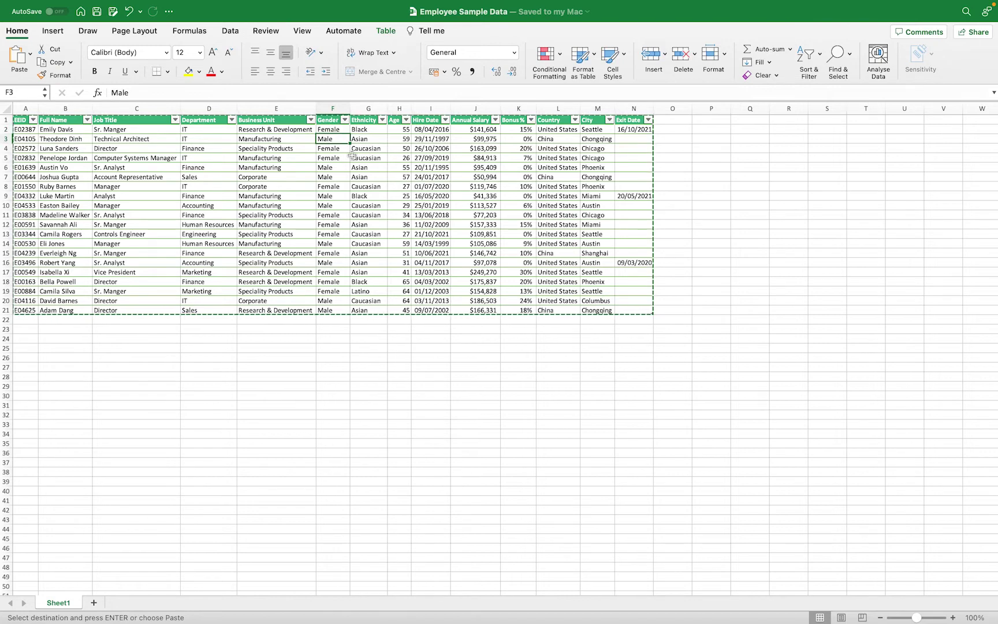
pyautogui.write('Female')
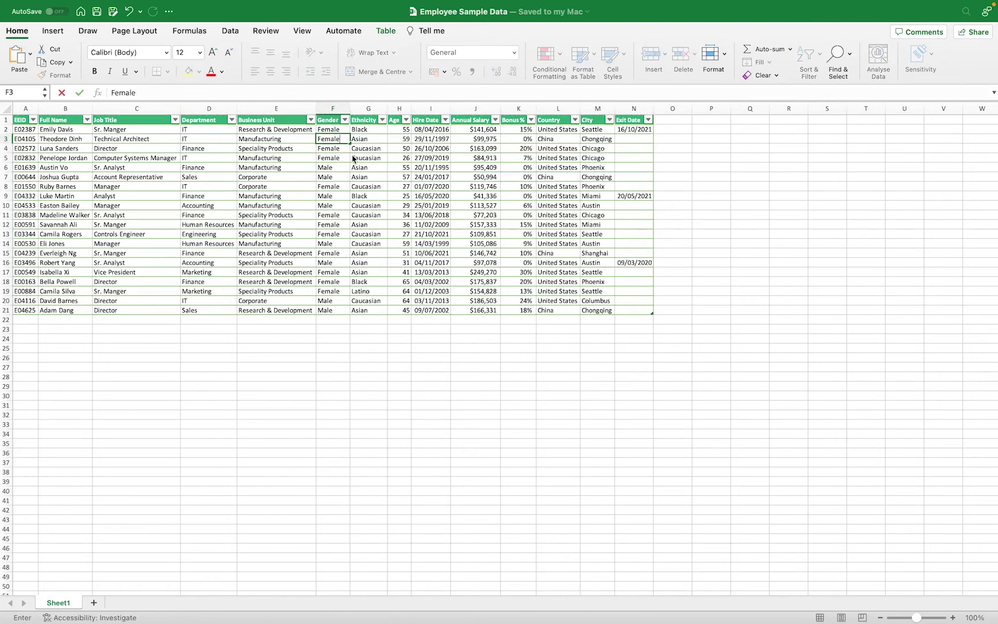
pyautogui.press('Return')
pyautogui.press('super+Tab')
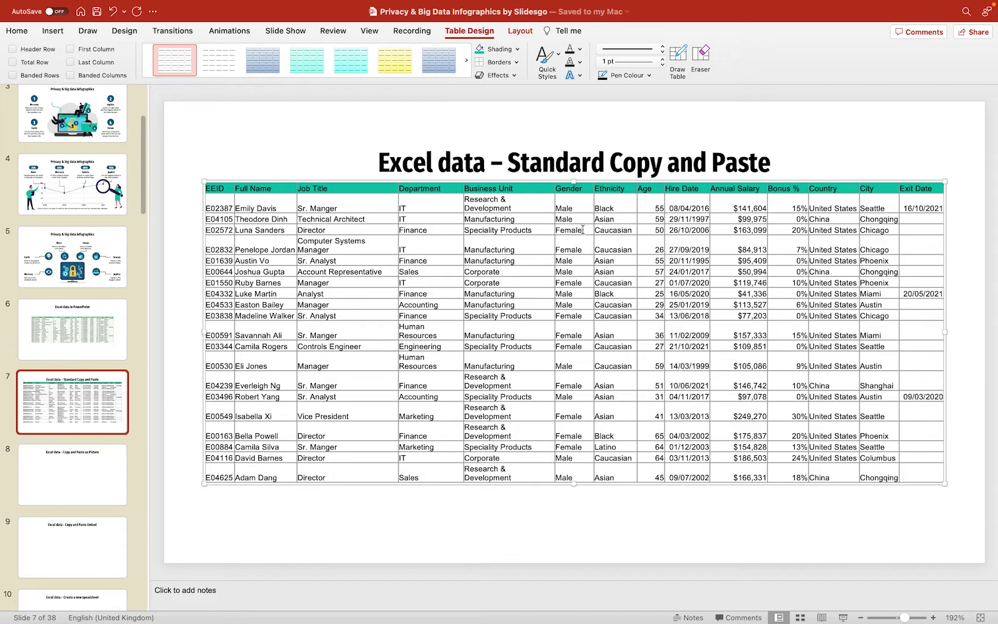
# Step: Go to slide 8 and re-copy the employee table A1:N21 from Excel
pyautogui.click(85, 461)
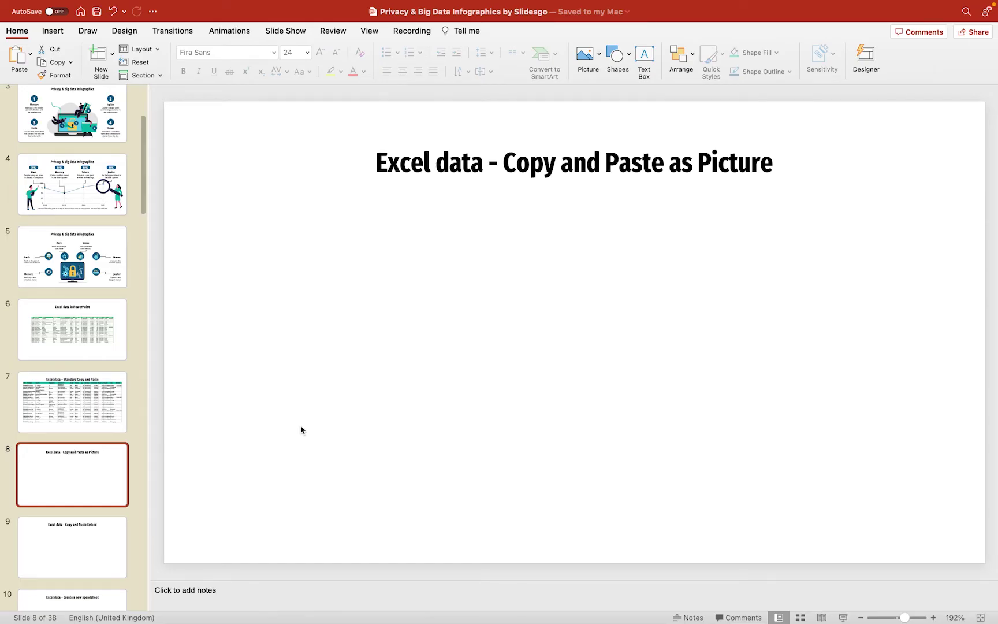
pyautogui.press('super+Tab')
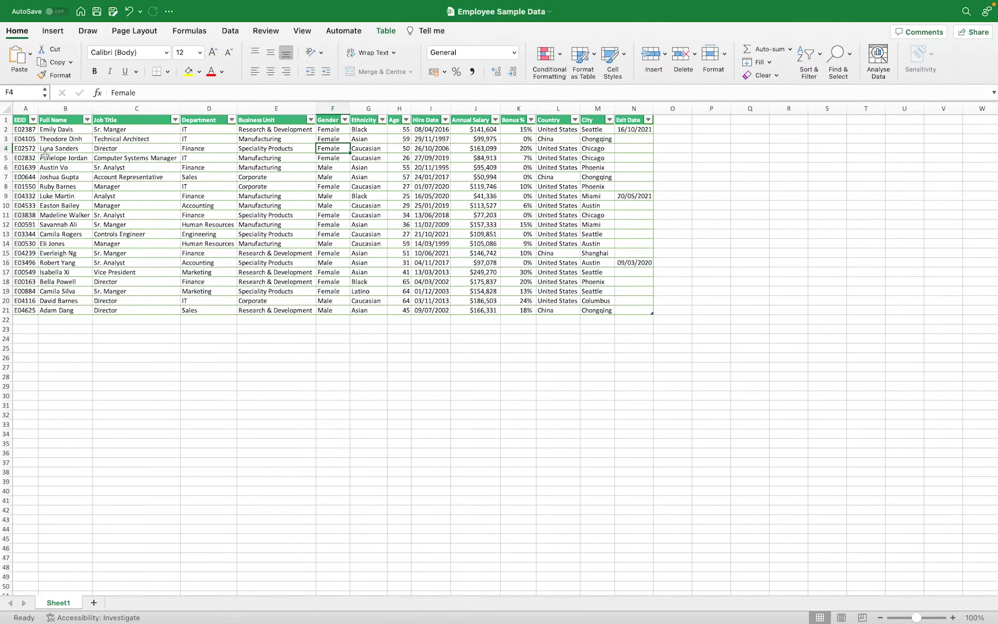
pyautogui.click(23, 121)
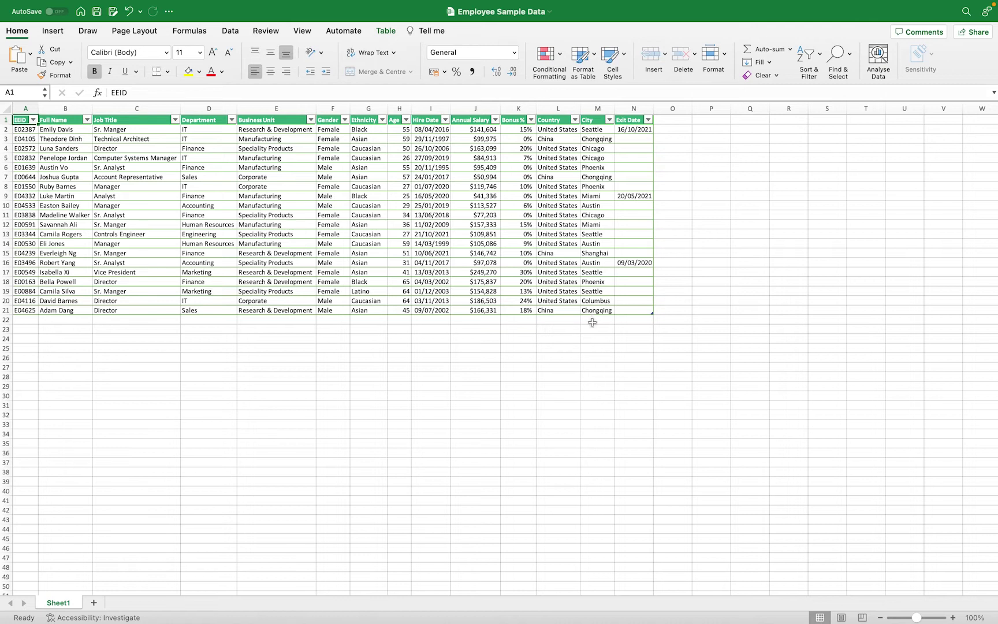
pyautogui.keyDown('shift'); pyautogui.click(626, 312); pyautogui.keyUp('shift')
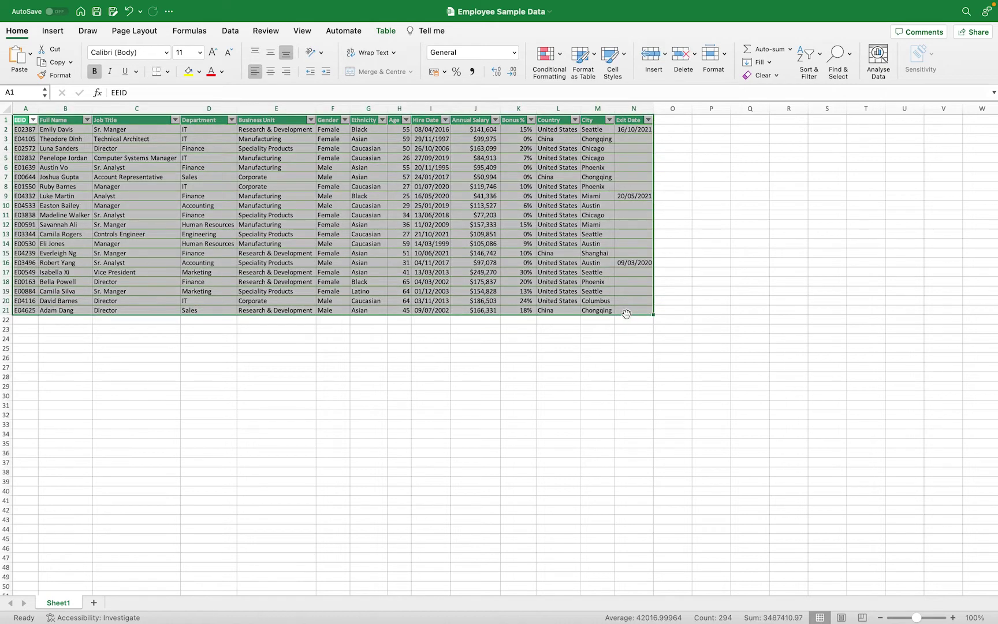
pyautogui.press('super+c')
pyautogui.press('super+Tab')
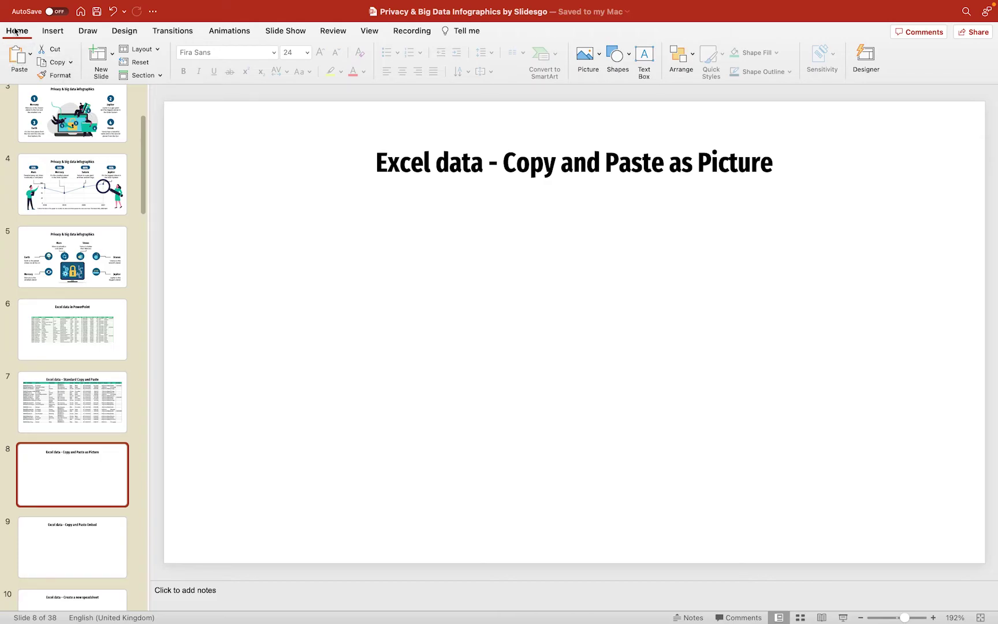
# Step: Paste the employee table onto slide 8 using Paste as Picture
pyautogui.click(31, 55)
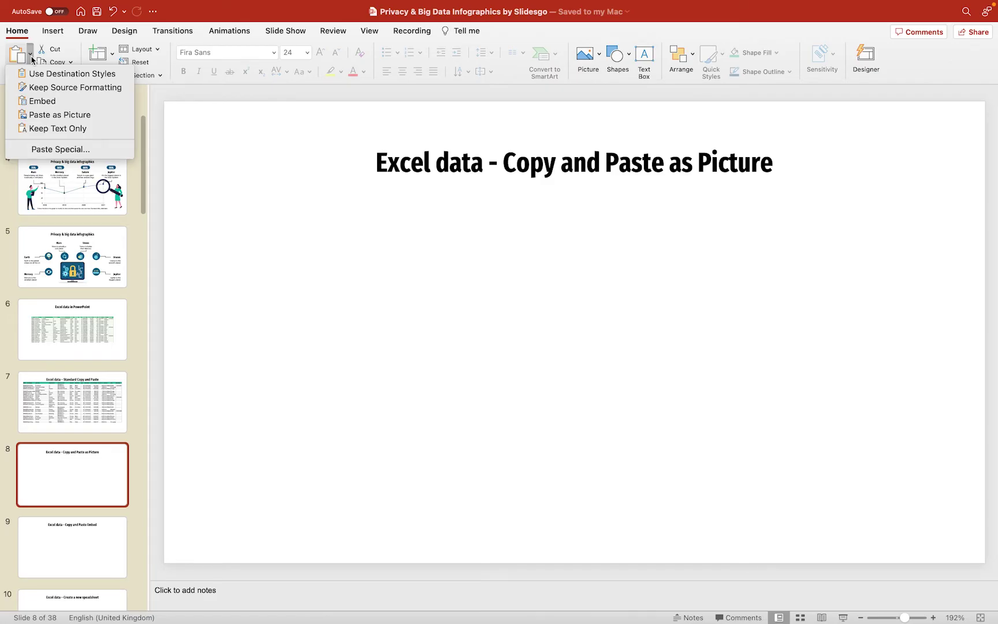
pyautogui.click(78, 115)
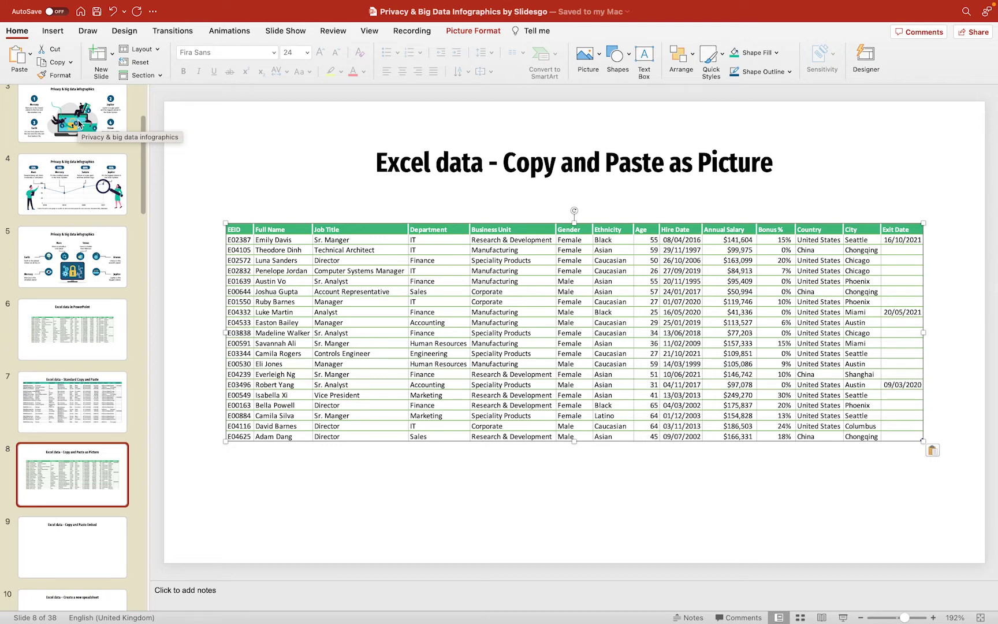
# Step: Compare with slide 7, then select the table picture on slide 8
pyautogui.click(55, 408)
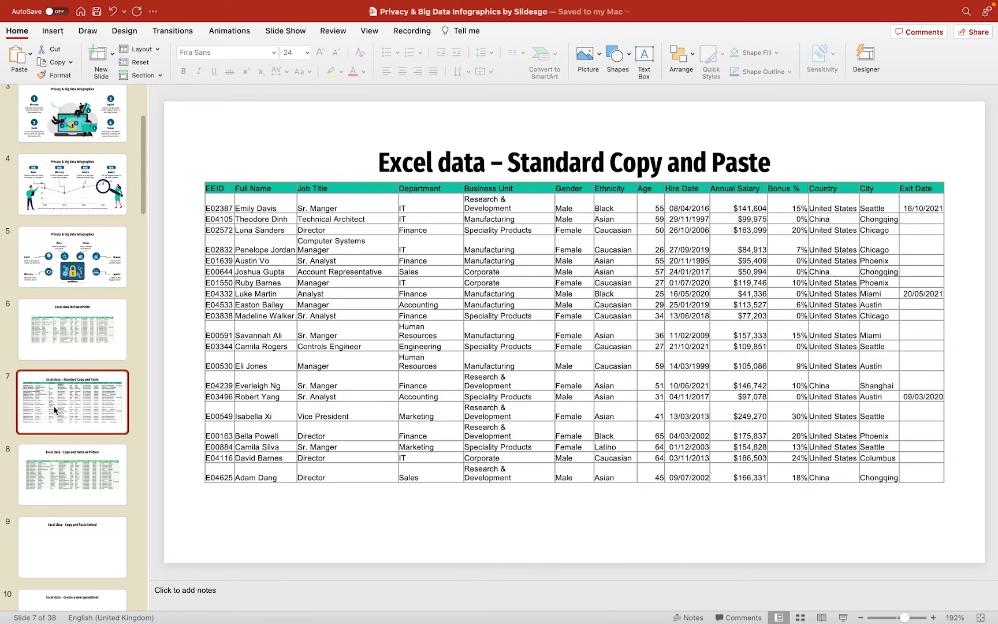
pyautogui.click(62, 465)
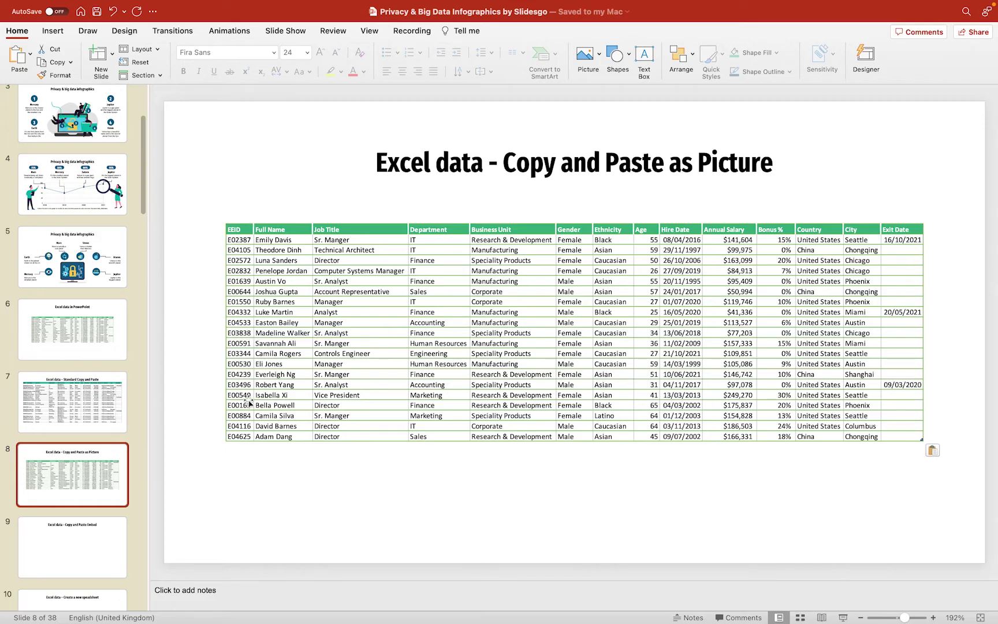
pyautogui.click(361, 368)
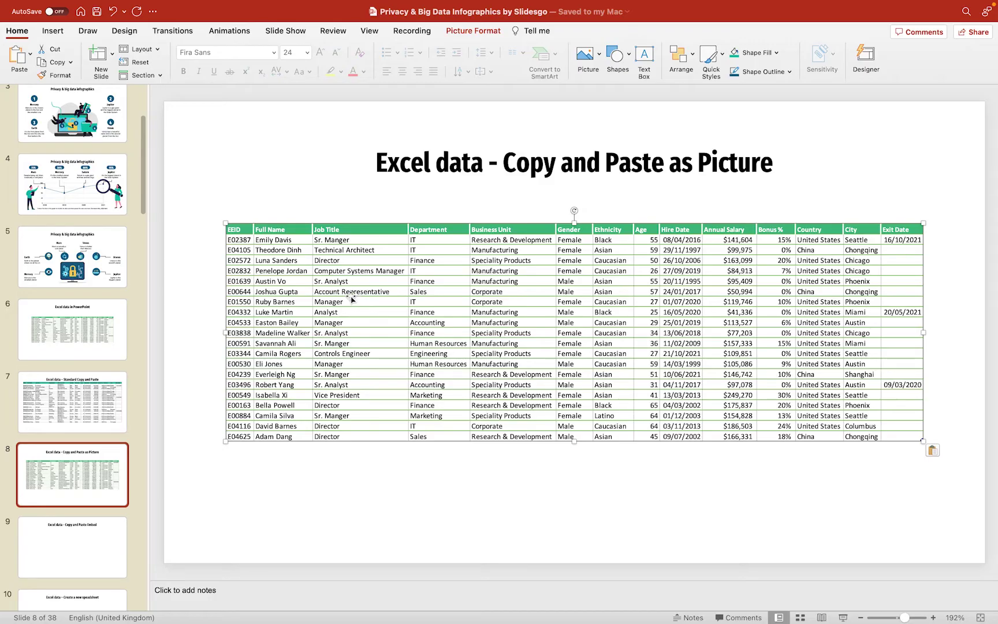
# Step: Delete the table picture and change Excel cell F2's gender to Male
pyautogui.press('Delete')
pyautogui.hotkey('ctrl', 'Left')
pyautogui.click(331, 129)
pyautogui.write('Male')
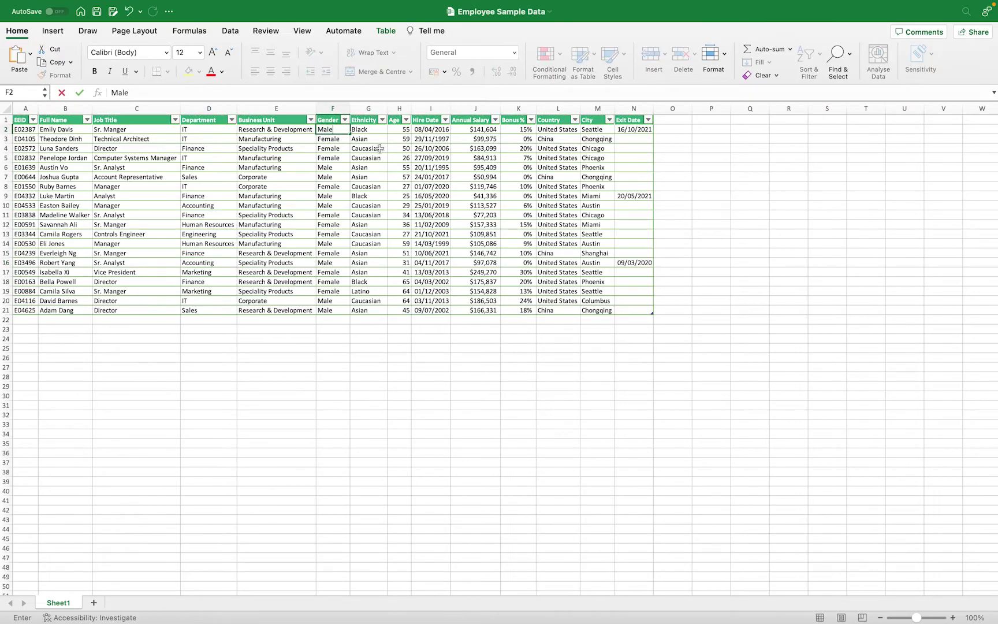
pyautogui.press('Return')
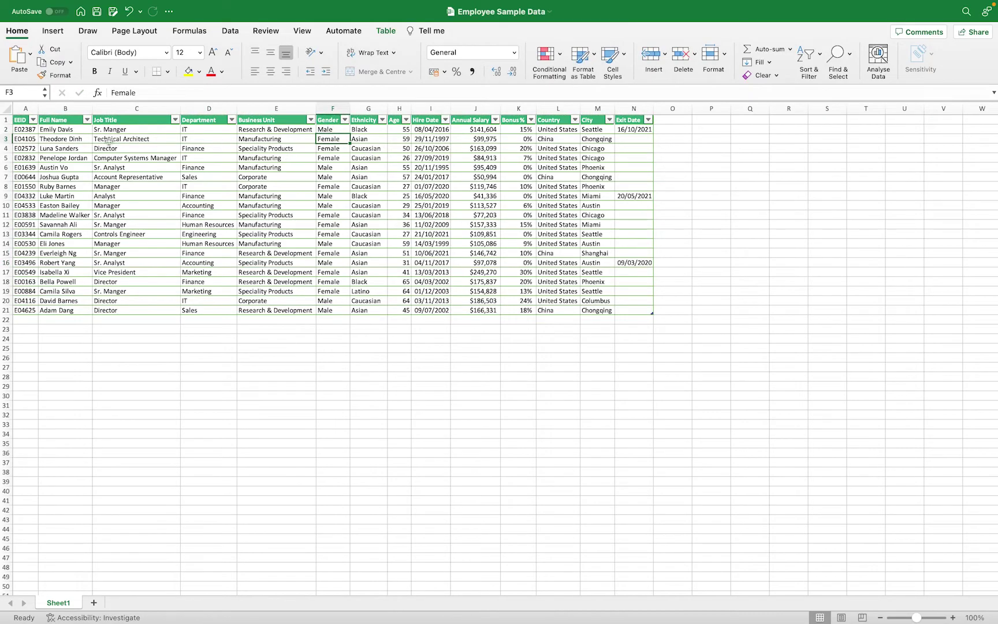
# Step: Re-copy A1:N21 and paste it onto slide 8 as a picture
pyautogui.click(19, 123)
pyautogui.keyDown('shift'); pyautogui.click(634, 309); pyautogui.keyUp('shift')
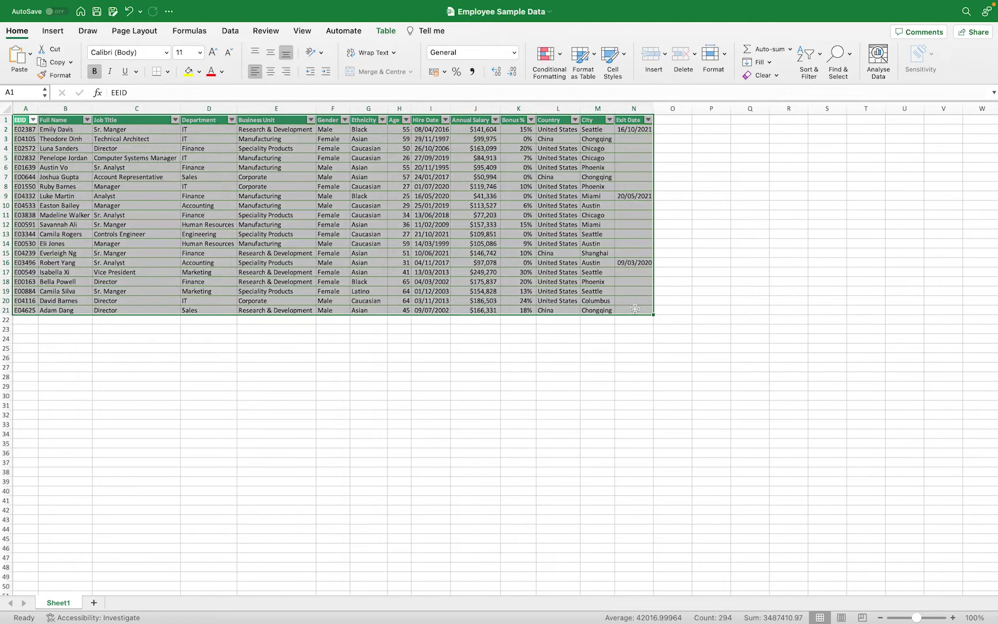
pyautogui.press('super+c')
pyautogui.hotkey('ctrl', 'Right')
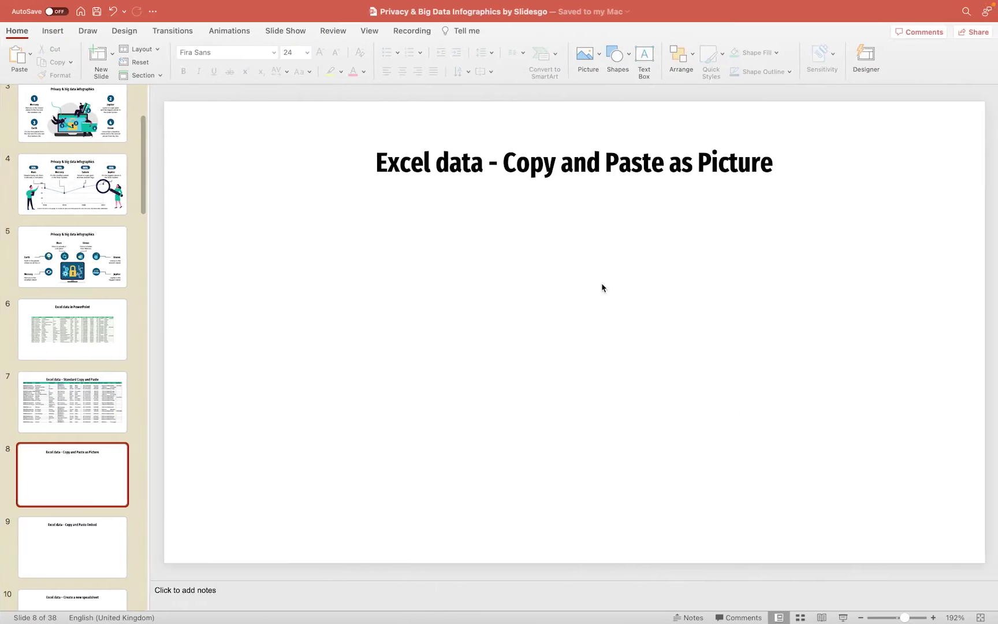
pyautogui.click(31, 56)
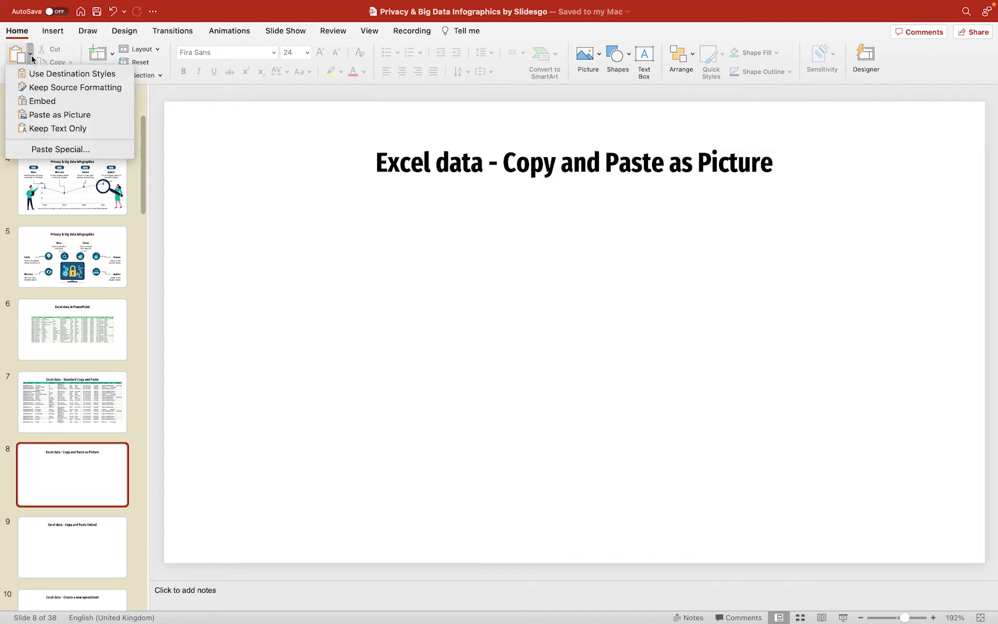
pyautogui.click(59, 114)
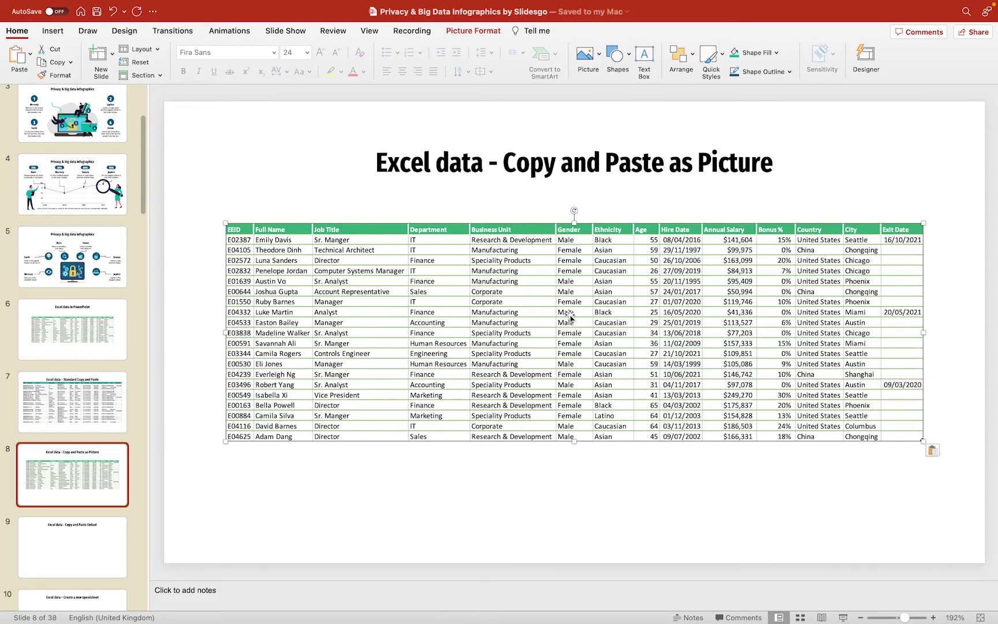
# Step: Give the table picture a thick border, after trying and undoing a framed picture style
pyautogui.click(473, 32)
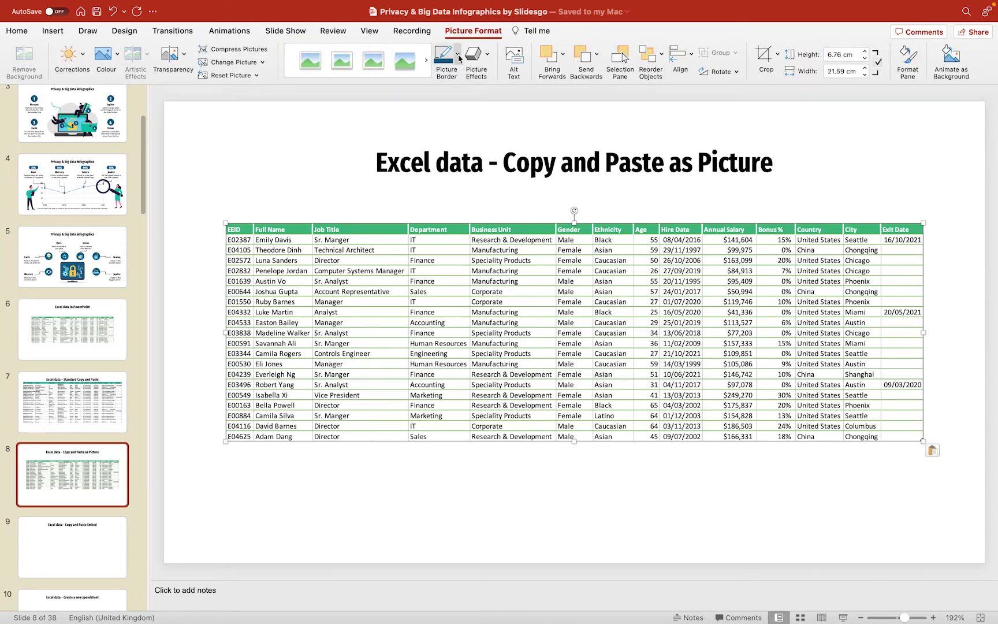
pyautogui.click(345, 65)
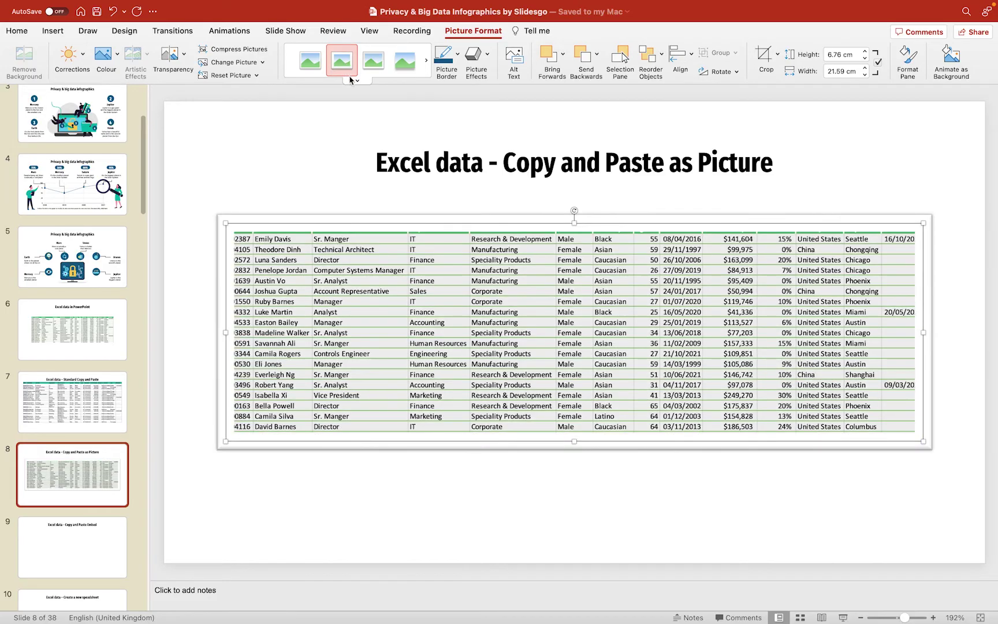
pyautogui.press('super+z')
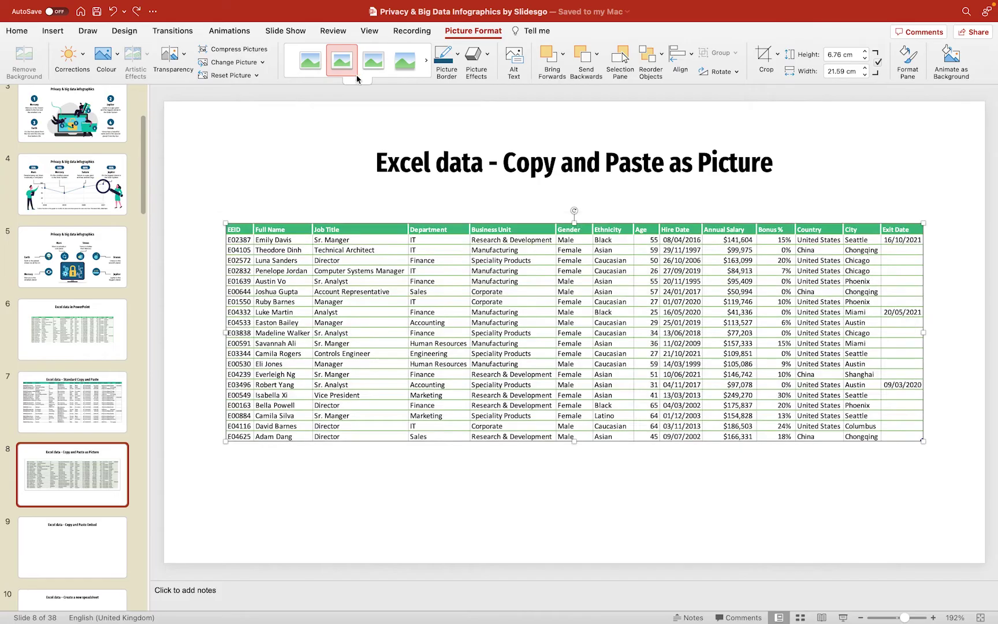
pyautogui.click(457, 59)
pyautogui.moveTo(470, 231)
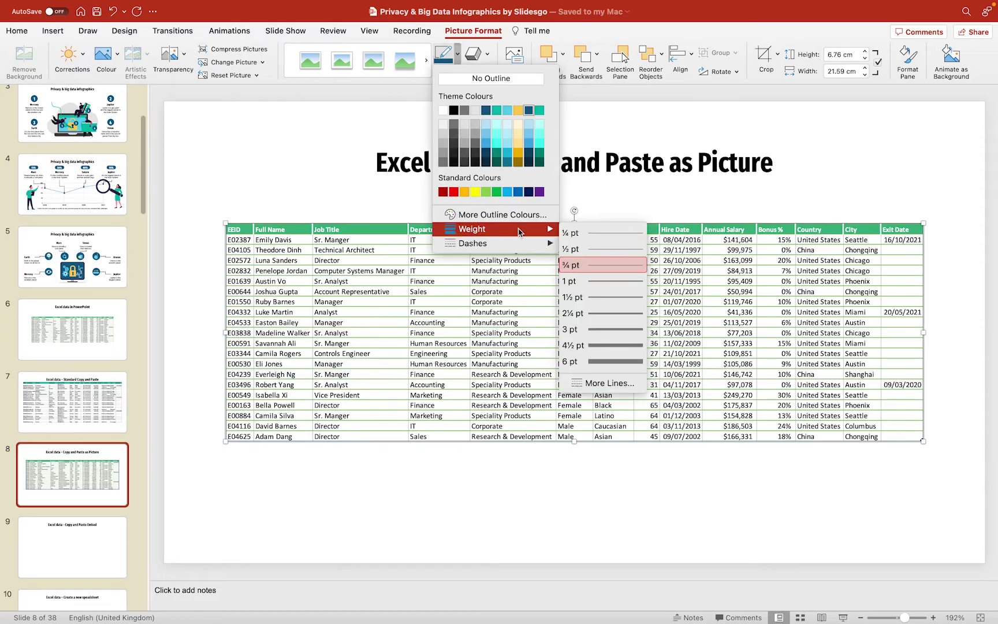
pyautogui.click(608, 362)
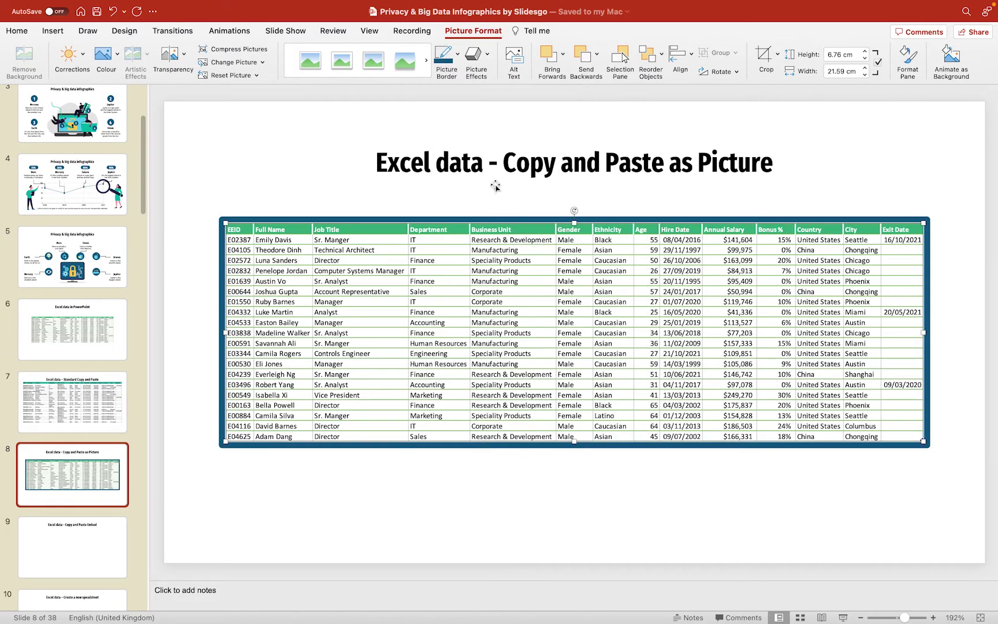
# Step: Add an Offset: Bottom drop shadow to the table picture
pyautogui.click(483, 55)
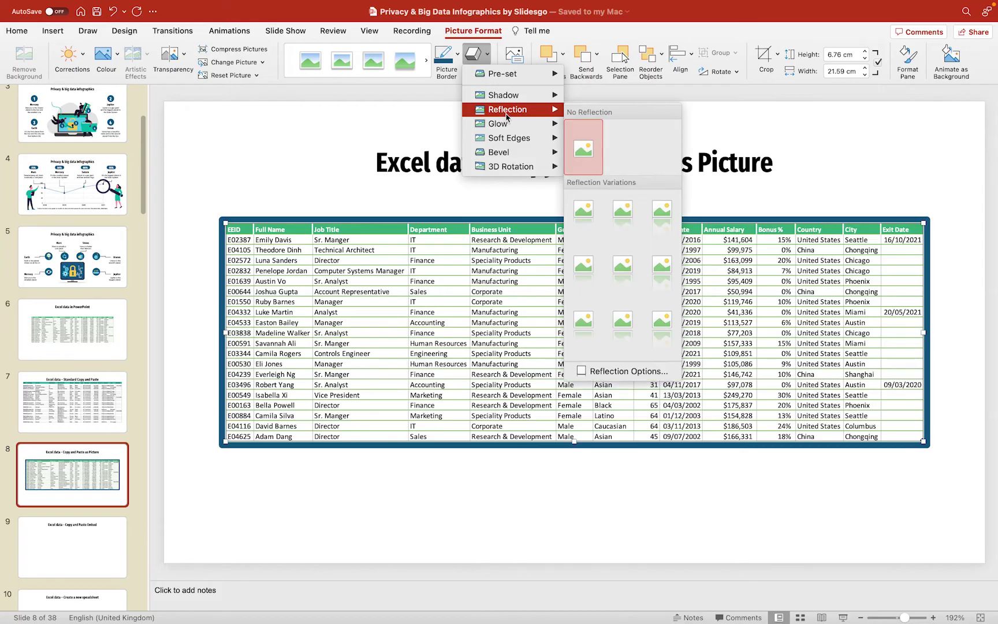
pyautogui.moveTo(514, 95)
pyautogui.click(619, 186)
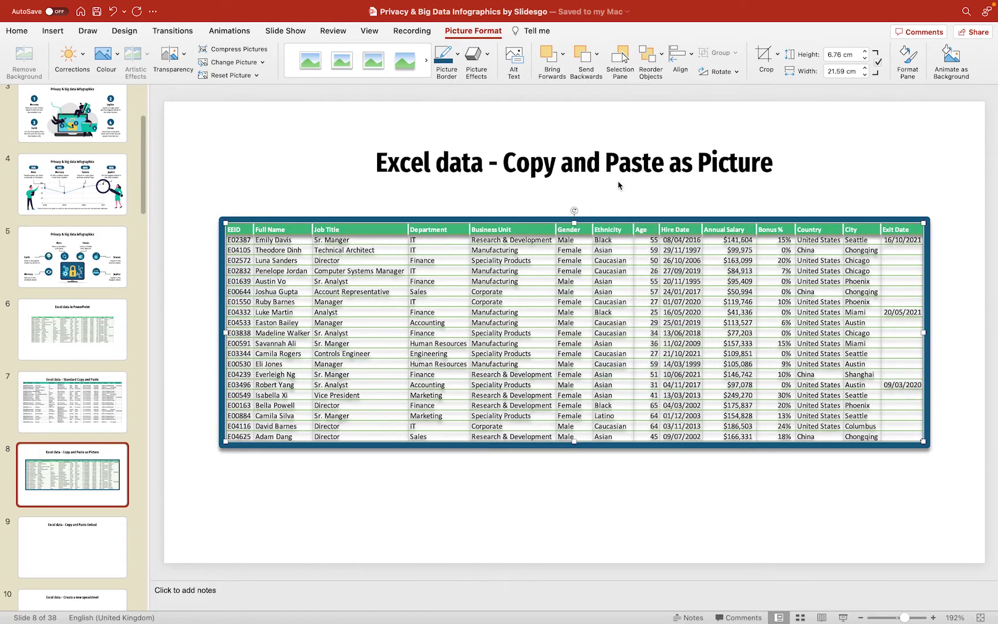
pyautogui.click(343, 186)
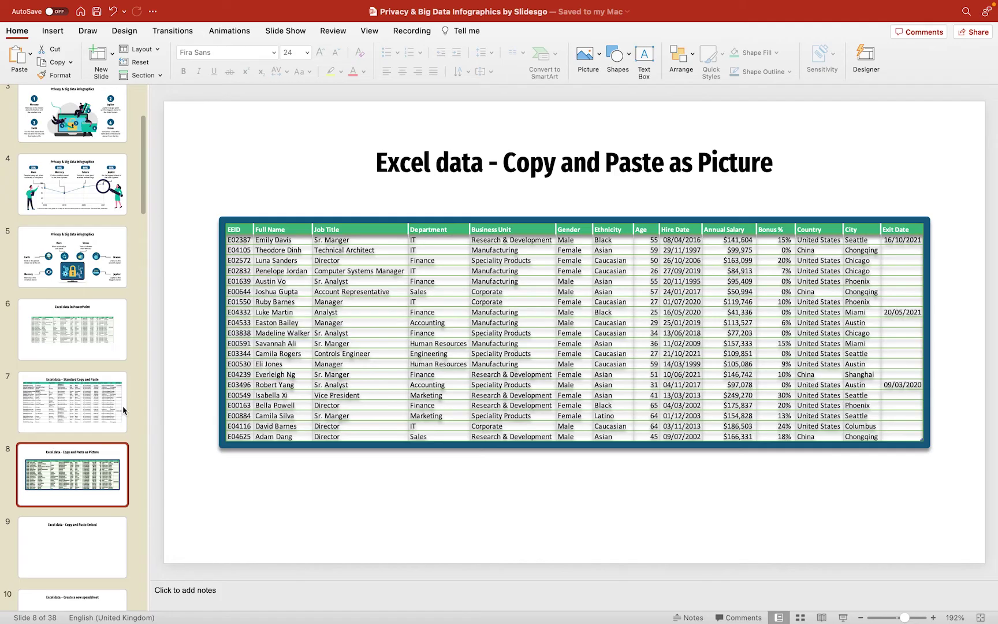
pyautogui.click(83, 407)
pyautogui.click(424, 304)
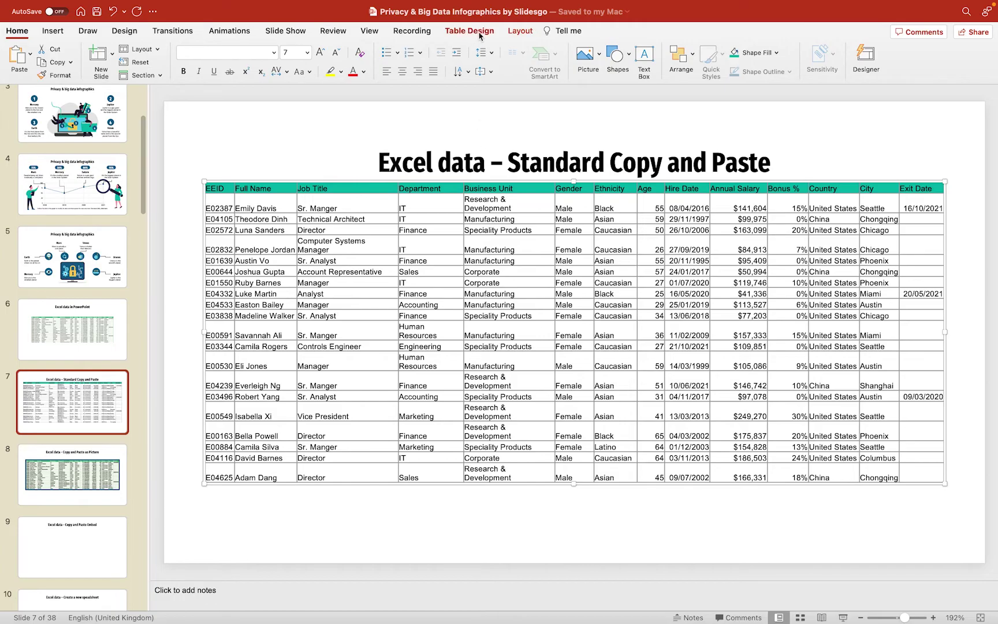
pyautogui.click(98, 468)
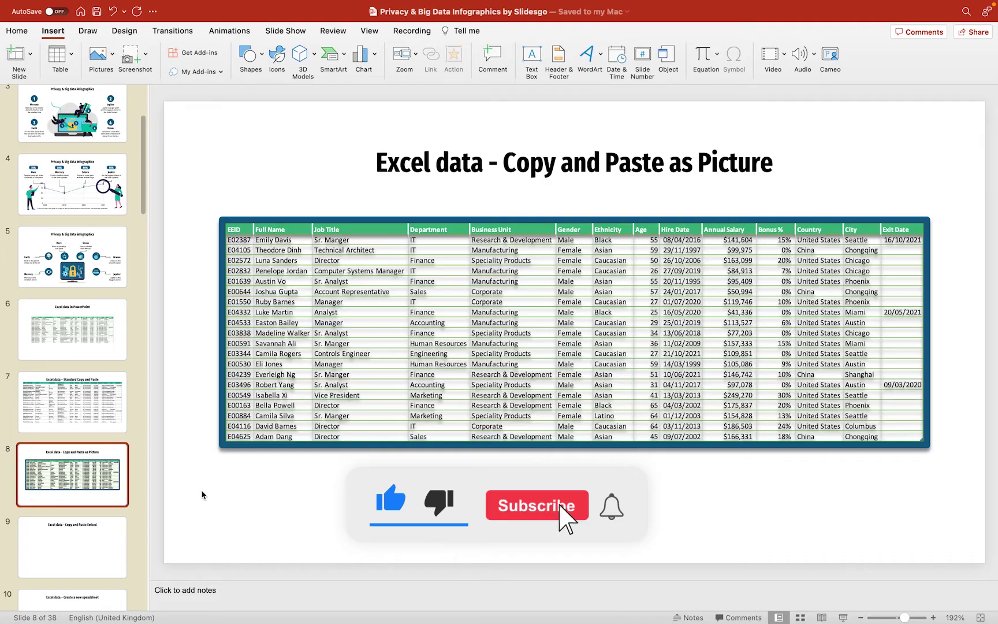
# Step: Go to slide 9, the empty 'Excel data - Copy and Paste Embed' slide
pyautogui.click(86, 549)
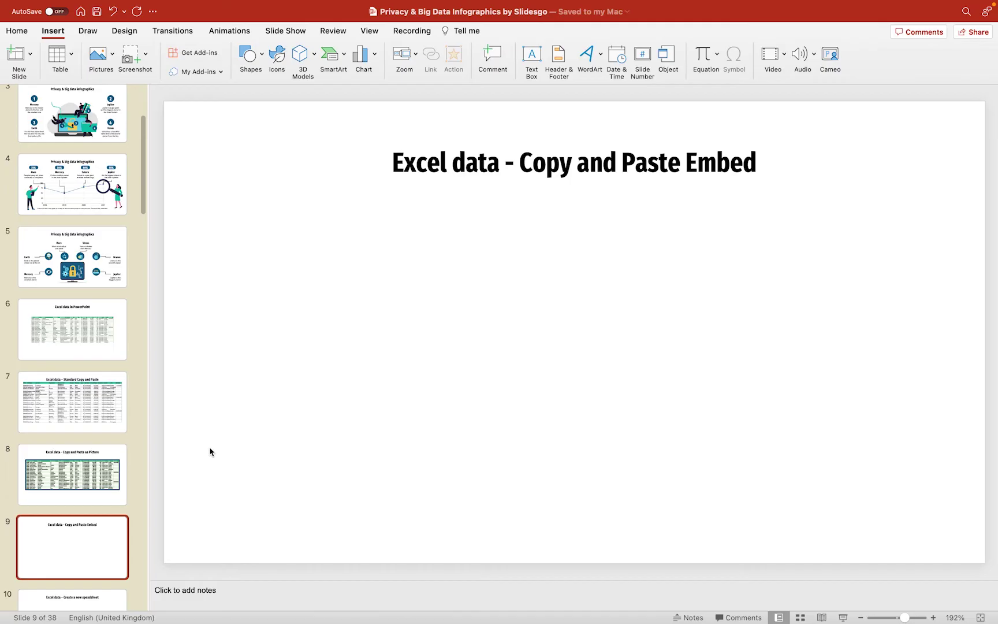
# Step: In Excel, select and copy the whole employee table A1:N21
pyautogui.hotkey('ctrl', 'Left')
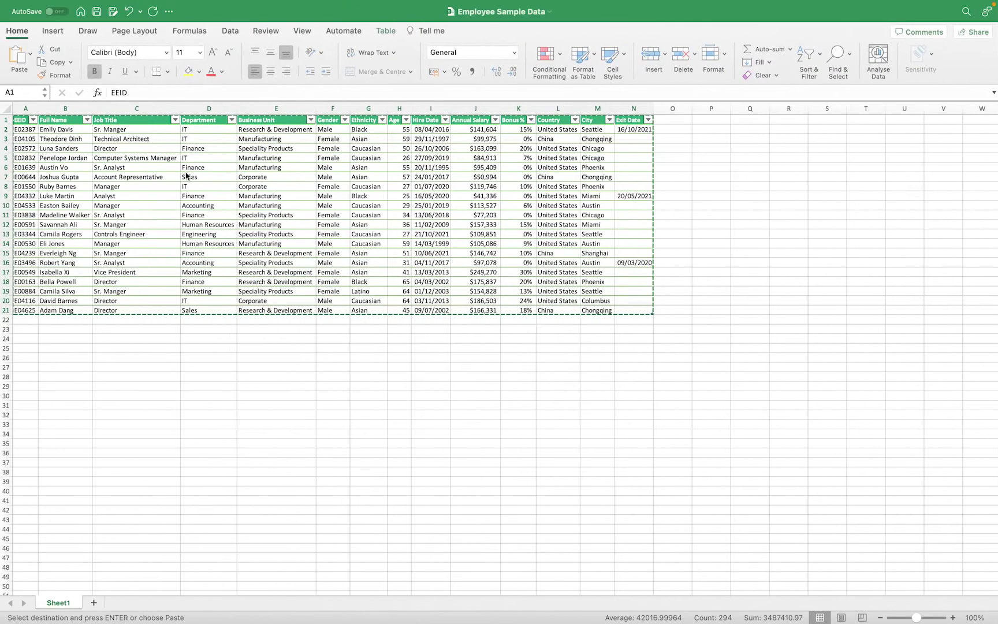
pyautogui.press('super+a')
pyautogui.rightClick(25, 121)
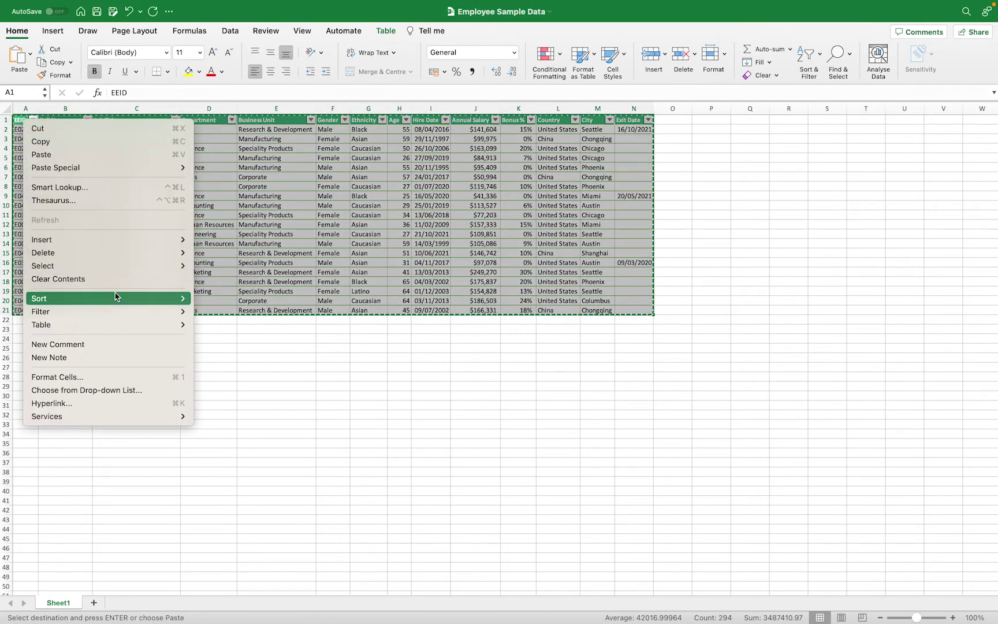
pyautogui.click(96, 142)
# Step: Paste the table on slide 9 as an embedded Excel object, then compare with slide 8's picture
pyautogui.hotkey('ctrl', 'Right')
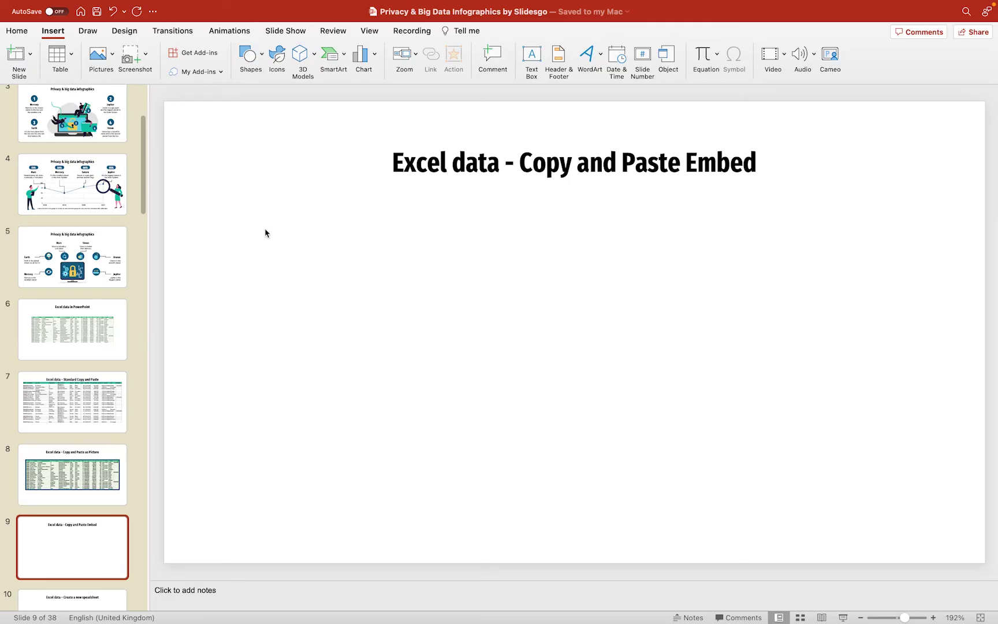
pyautogui.click(25, 33)
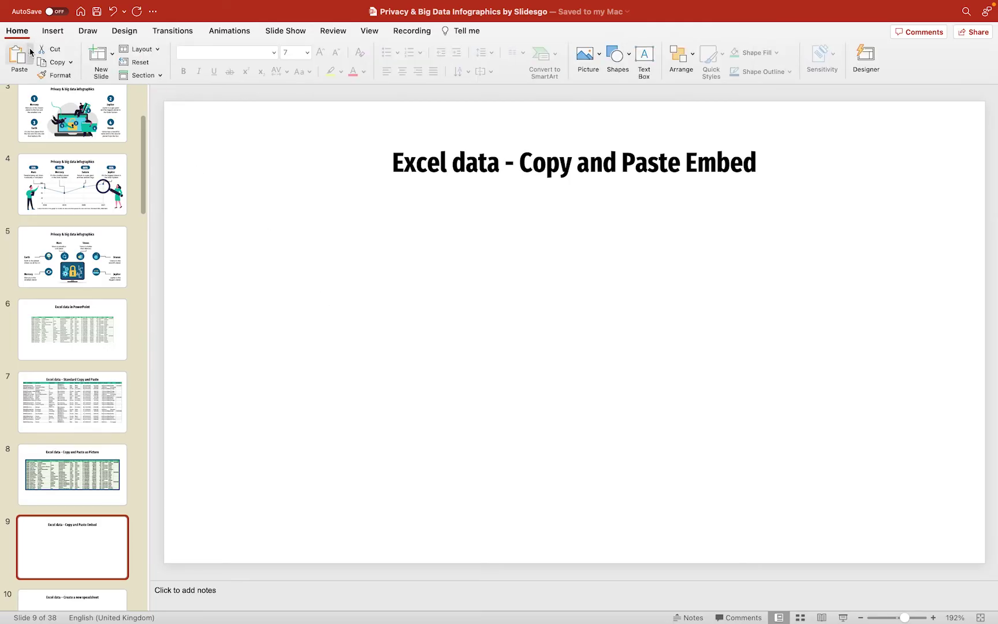
pyautogui.click(31, 55)
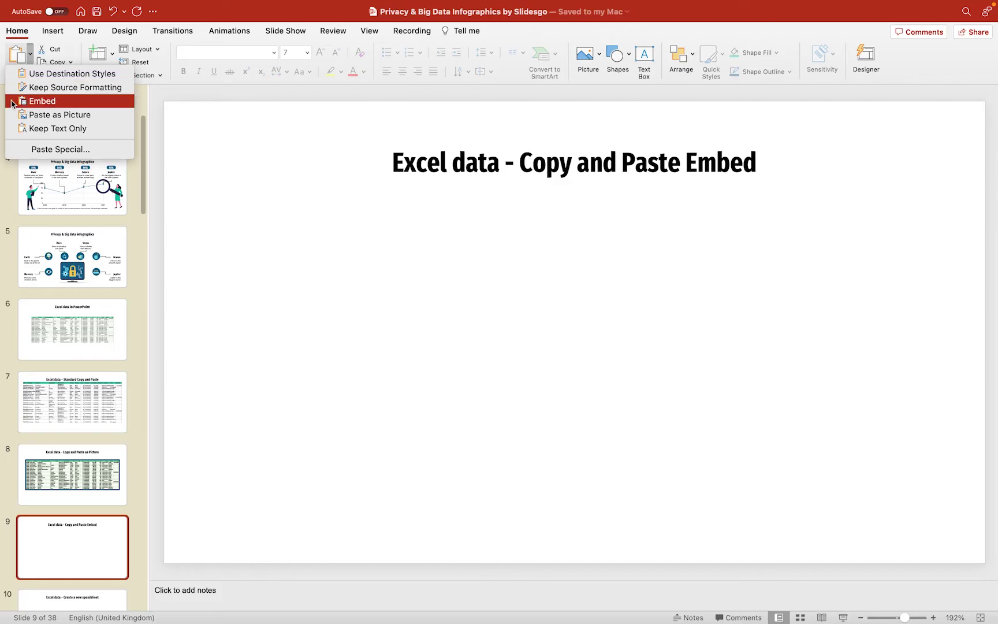
pyautogui.click(46, 103)
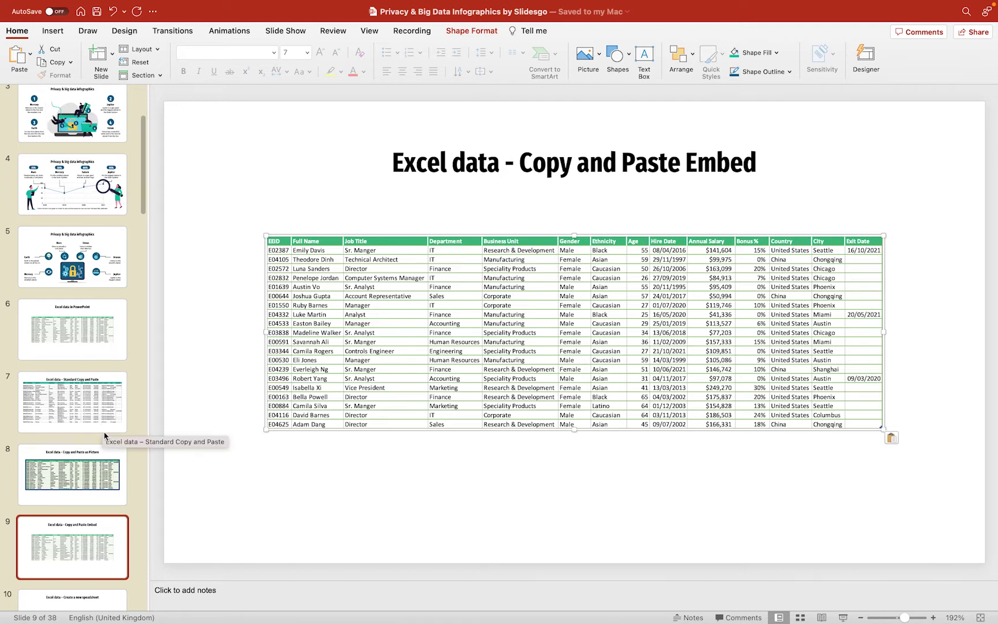
pyautogui.click(117, 462)
pyautogui.click(307, 406)
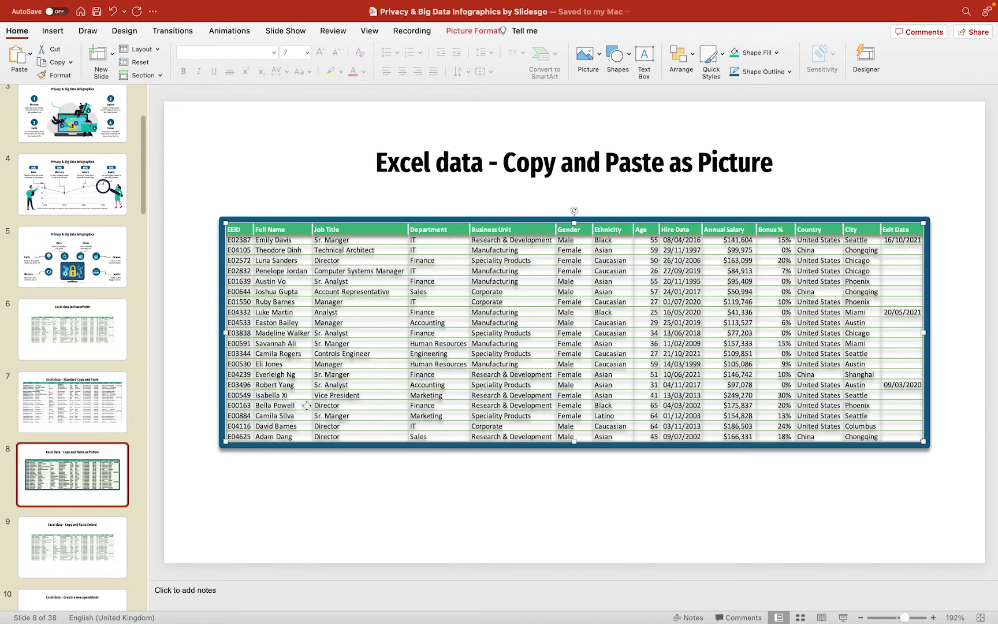
# Step: Back on slide 9, show the Worksheet Object Open/Convert options for the embedded employee table
pyautogui.click(101, 539)
pyautogui.click(409, 414)
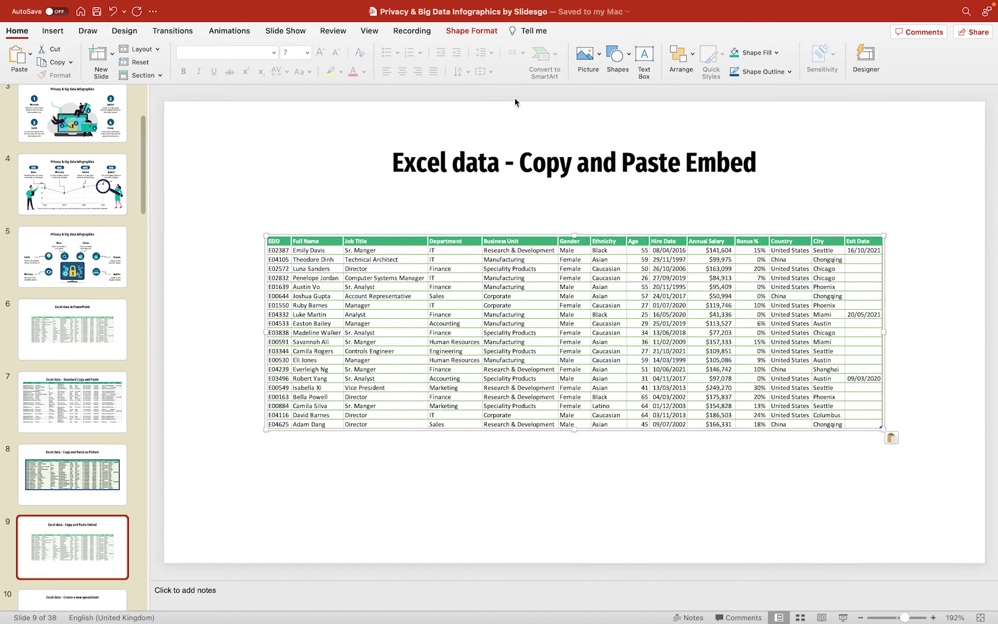
pyautogui.click(472, 33)
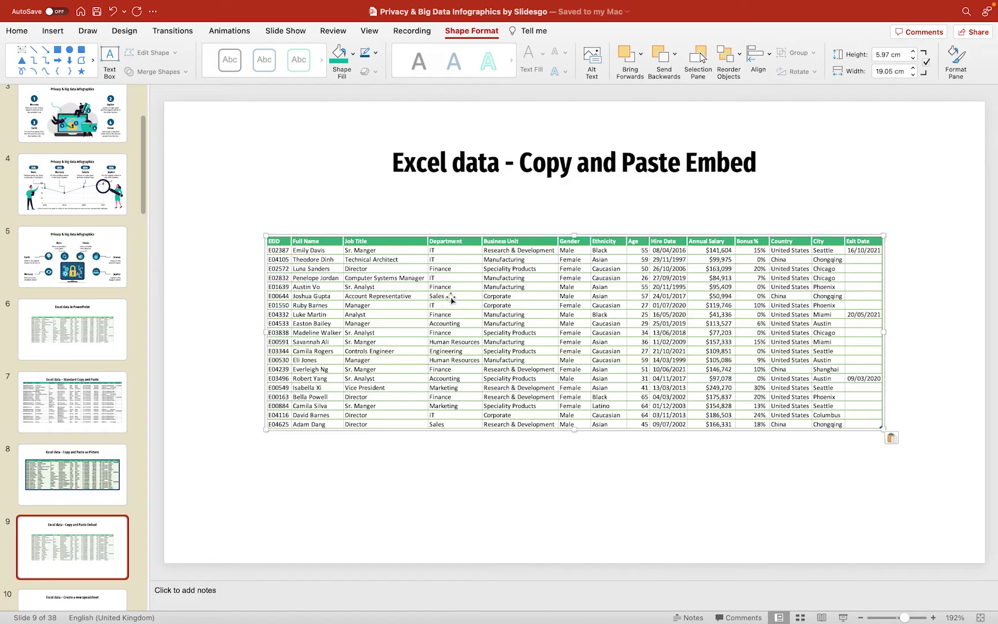
pyautogui.click(450, 297)
pyautogui.rightClick(451, 297)
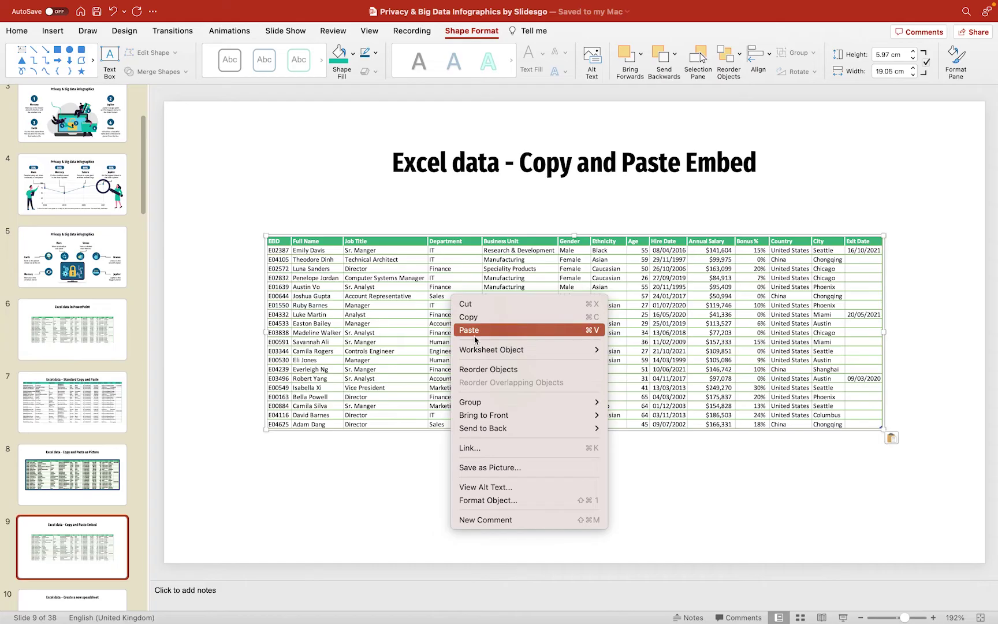
pyautogui.moveTo(552, 354)
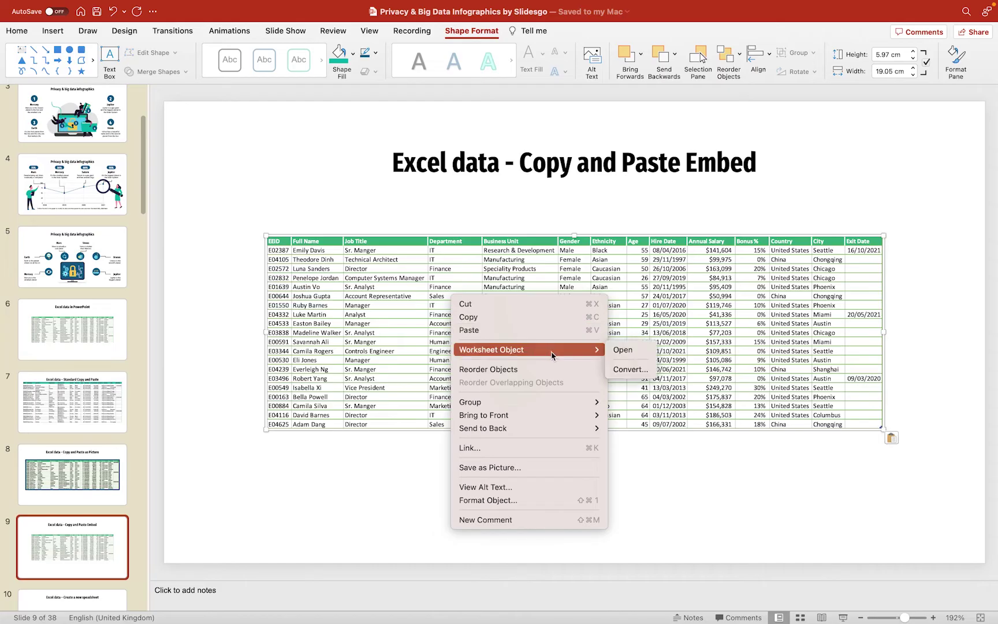
# Step: Open the embedded worksheet in Excel and clear rows 18–20 (A18:N20)
pyautogui.click(616, 355)
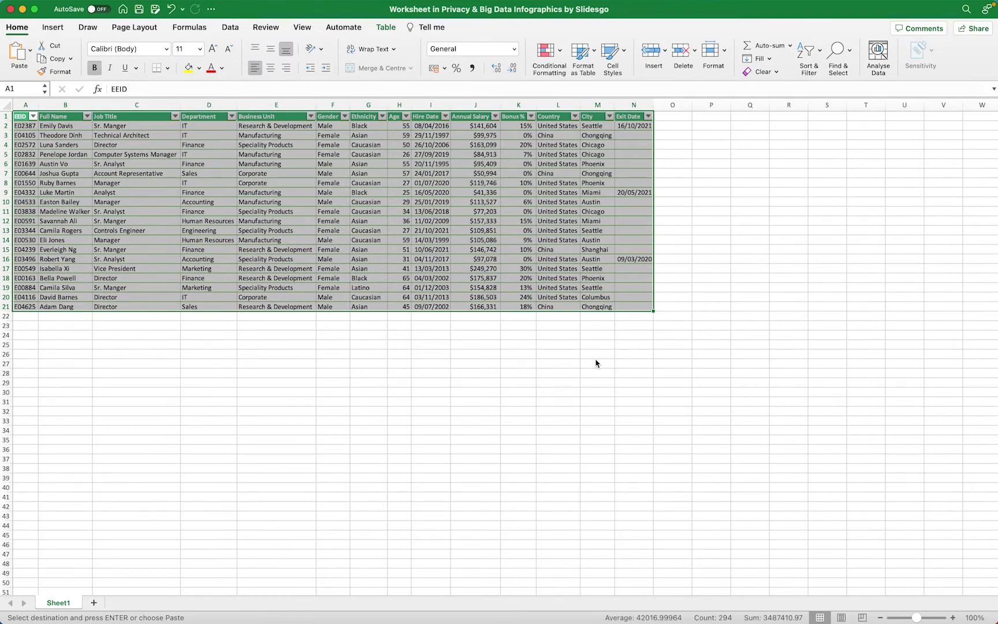
pyautogui.click(402, 238)
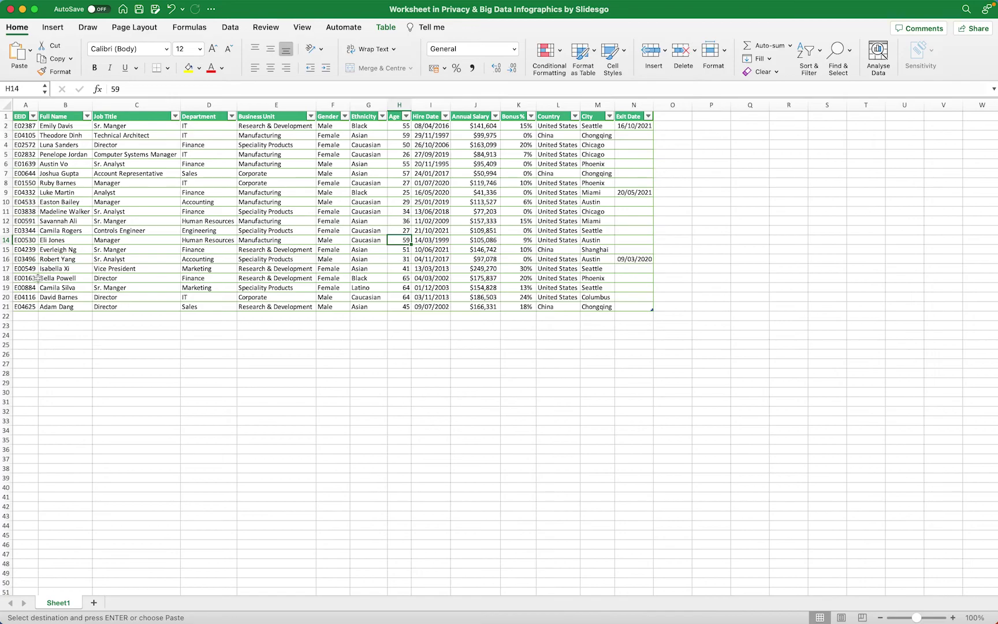
pyautogui.moveTo(22, 278); pyautogui.dragTo(643, 294)
pyautogui.press('Delete')
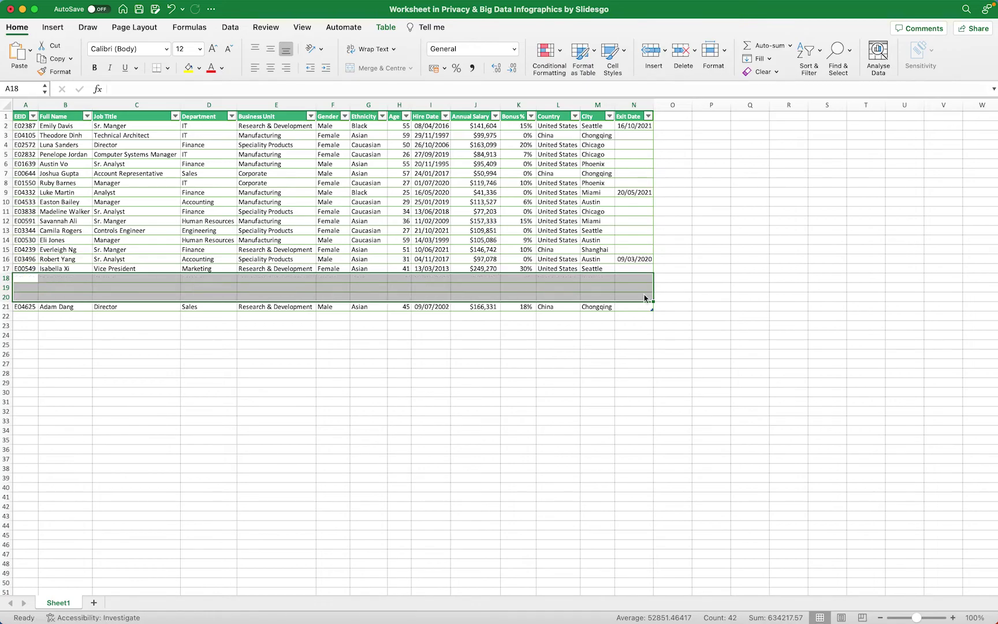
# Step: Check the blank rows on the slide's table, then reopen the worksheet object for editing
pyautogui.press('super+w')
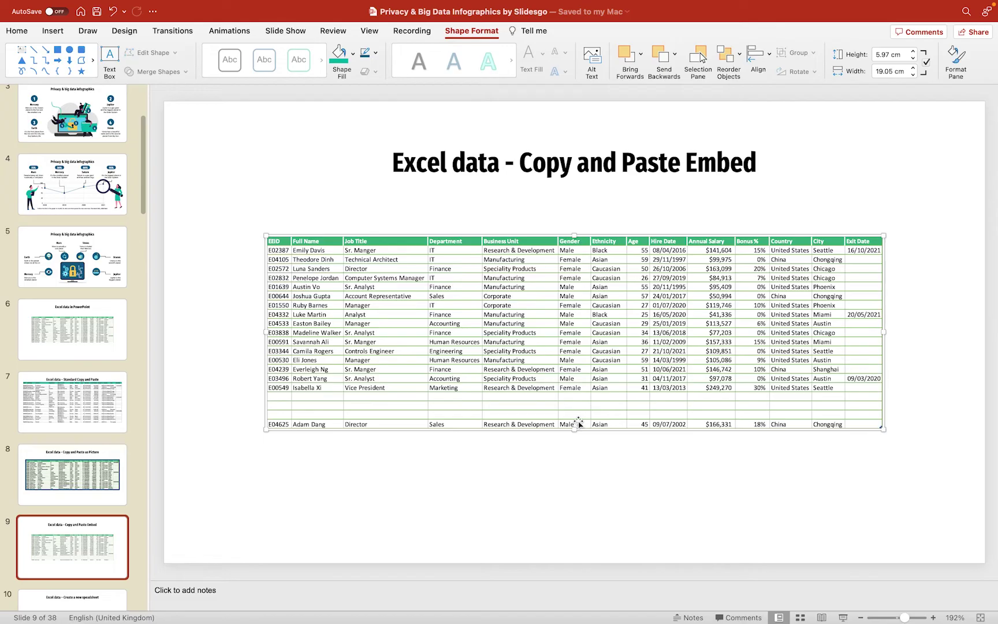
pyautogui.rightClick(602, 358)
pyautogui.moveTo(670, 415)
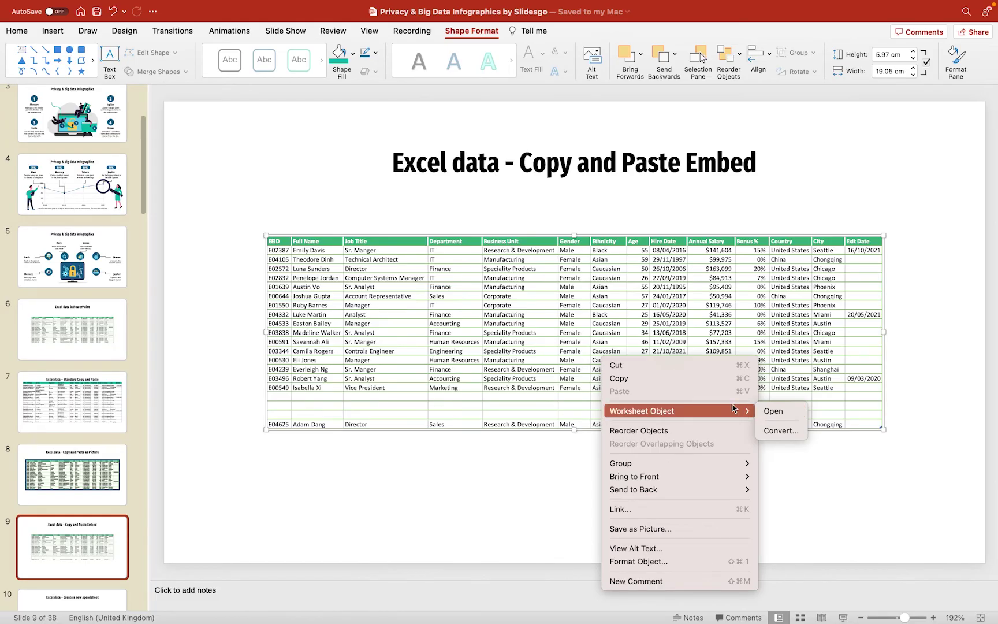
pyautogui.click(525, 461)
# Step: Clear rows 7 and 8 (A7:N8) of the embedded worksheet
pyautogui.click(276, 287)
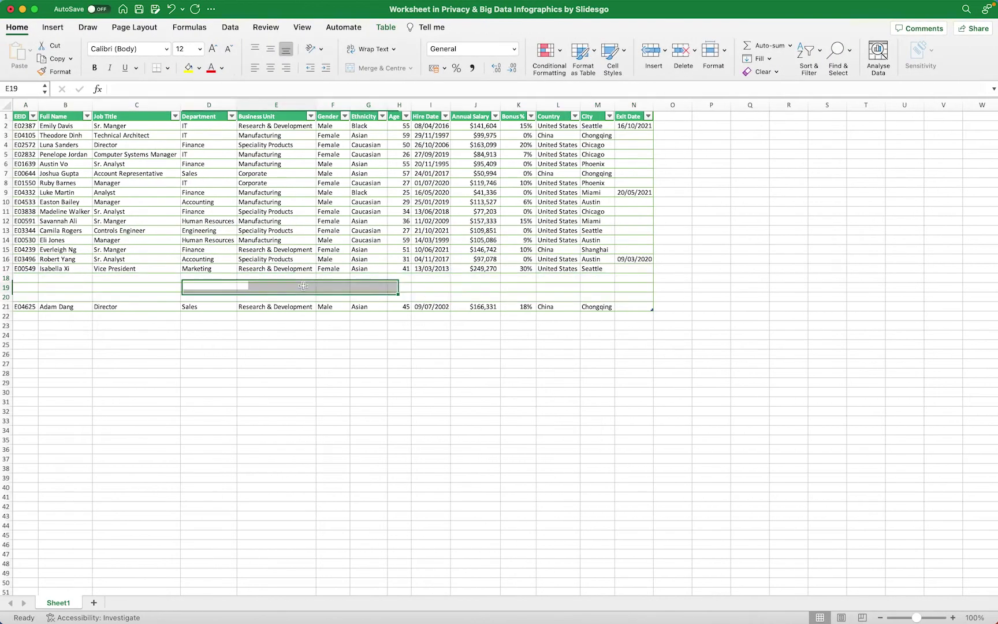
pyautogui.moveTo(29, 174); pyautogui.dragTo(618, 179)
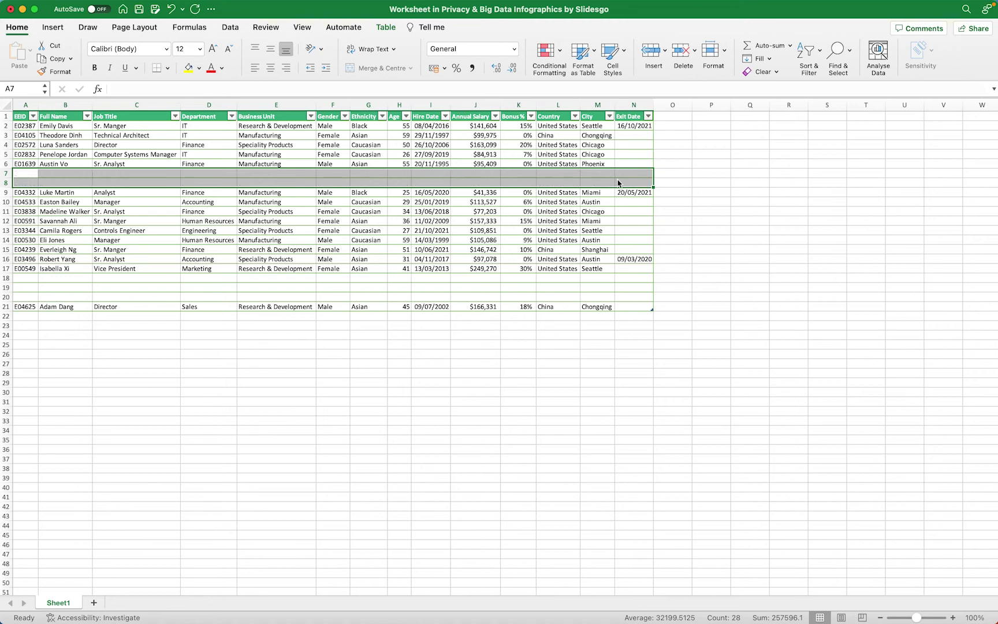
pyautogui.press('Delete')
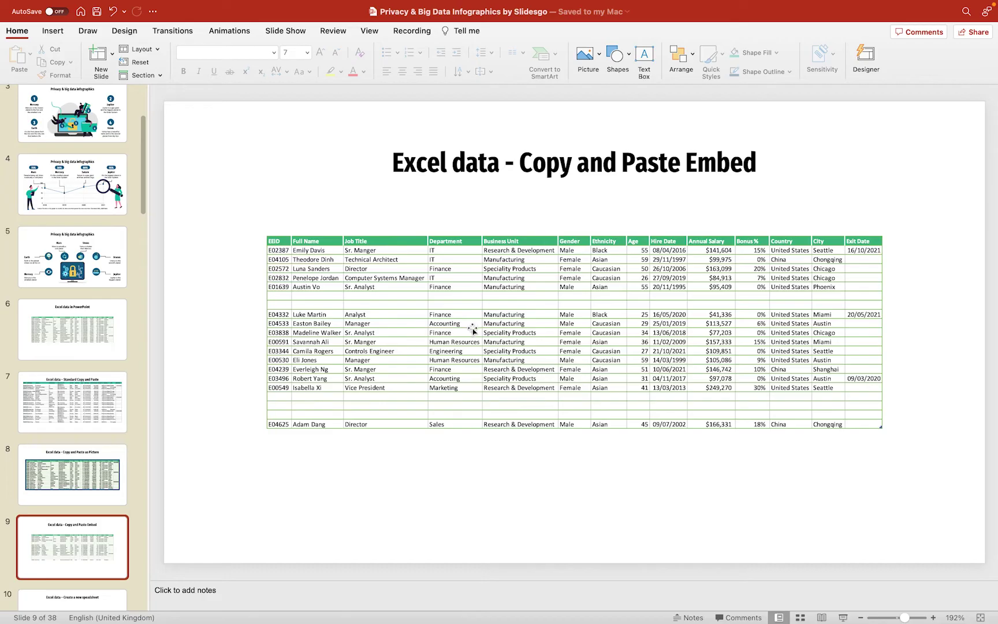
# Step: Reopen slide 9's embedded employee table in Excel with Worksheet Object > Open
pyautogui.click(489, 325)
pyautogui.rightClick(490, 325)
pyautogui.moveTo(534, 382)
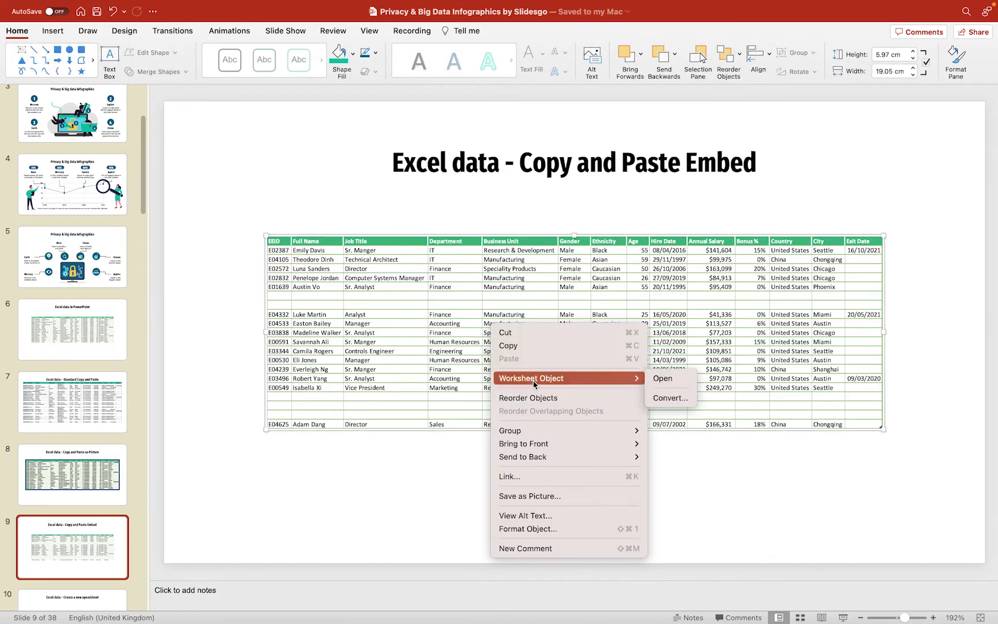
pyautogui.click(663, 383)
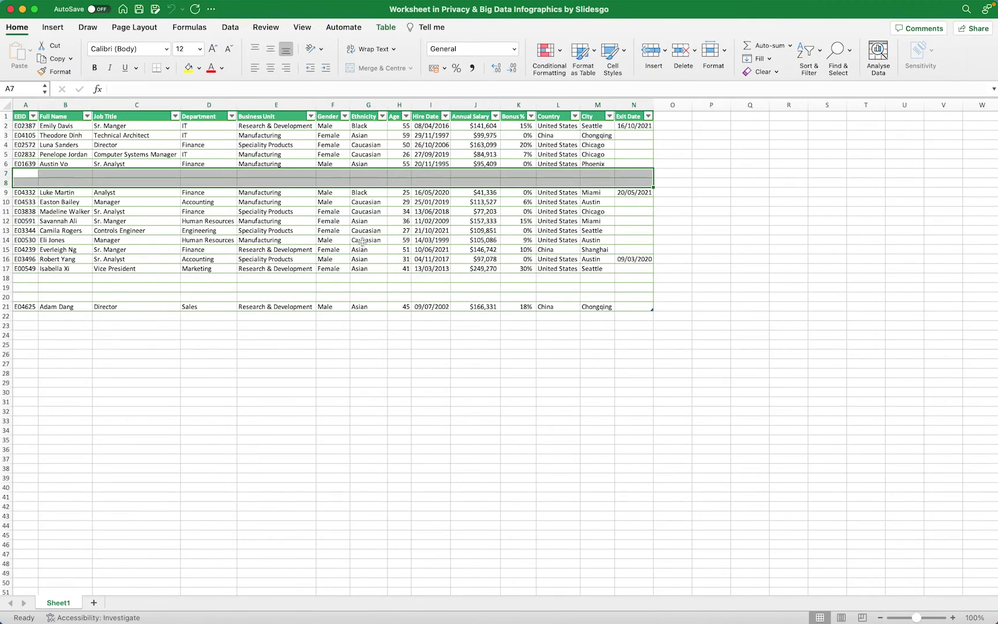
# Step: Delete the two blank rows at row 7 of the embedded worksheet
pyautogui.rightClick(3, 173)
pyautogui.click(23, 252)
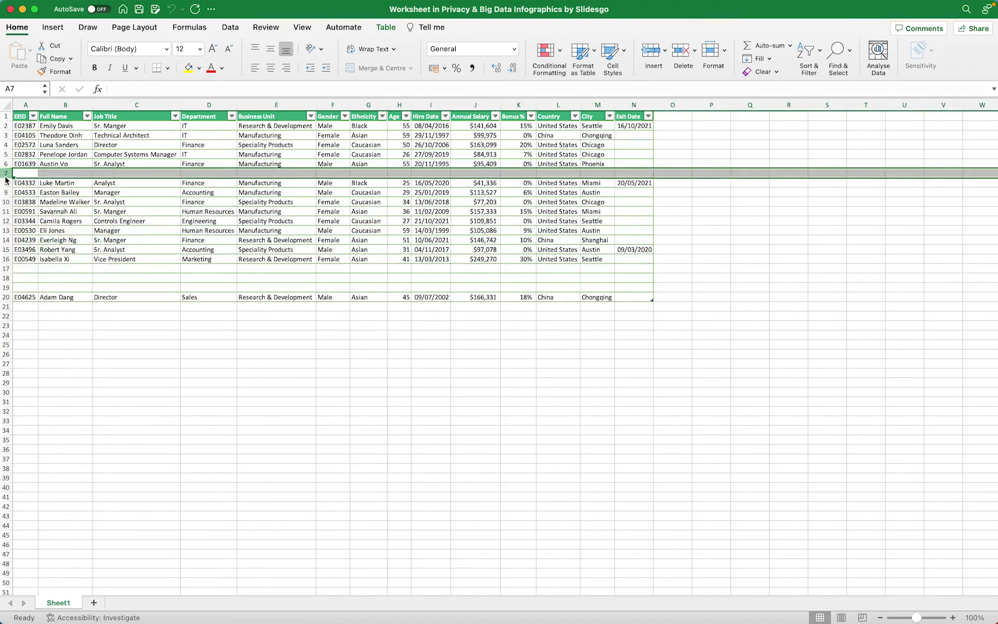
pyautogui.rightClick(6, 173)
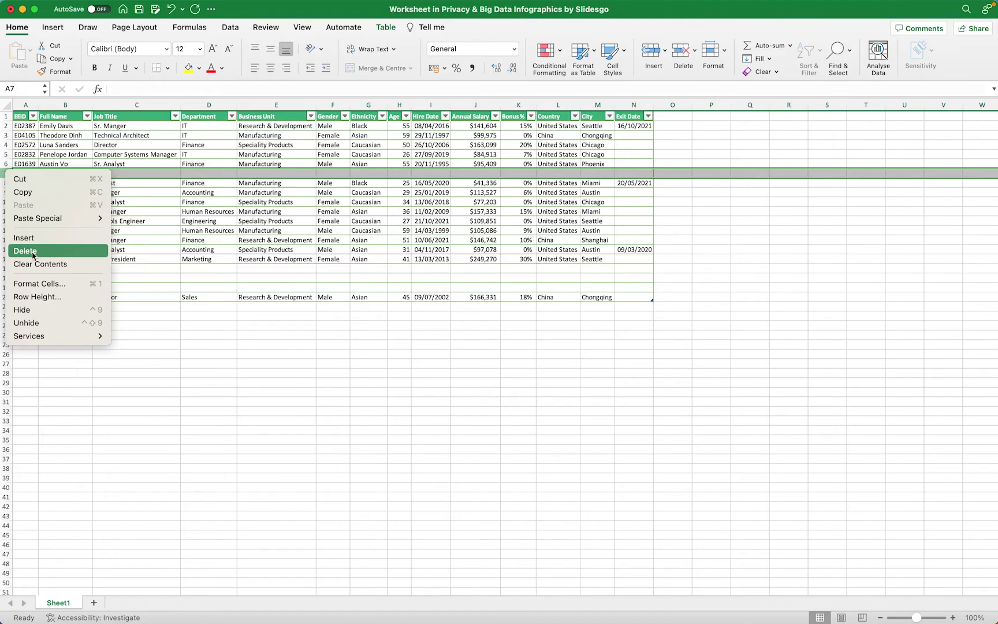
pyautogui.click(33, 251)
# Step: Delete blank rows 16–18 together, then return to the presentation
pyautogui.click(5, 261)
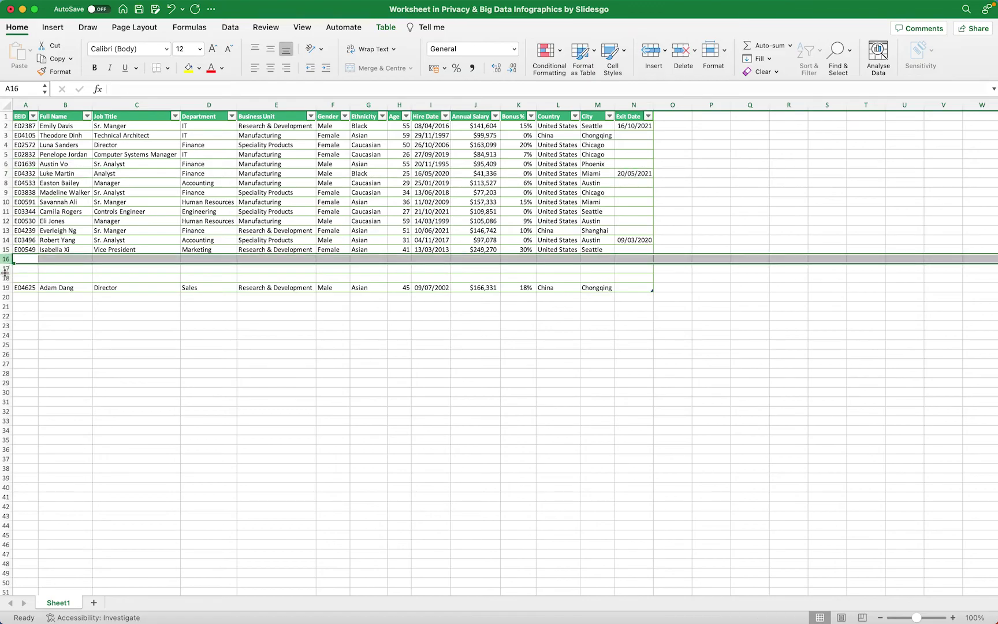
pyautogui.keyDown('shift'); pyautogui.click(4, 278); pyautogui.keyUp('shift')
pyautogui.rightClick(6, 278)
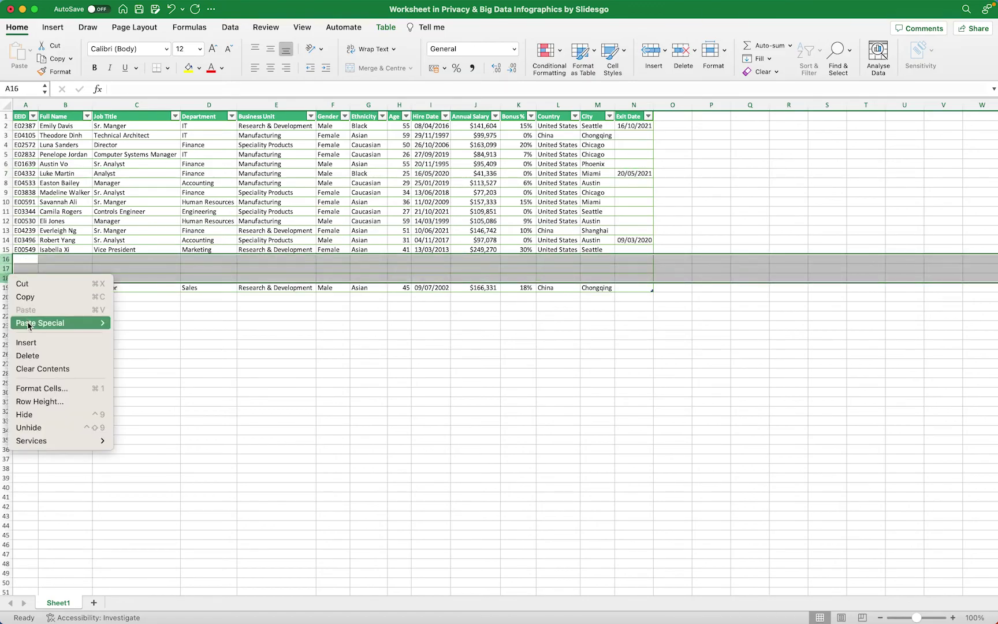
pyautogui.click(51, 355)
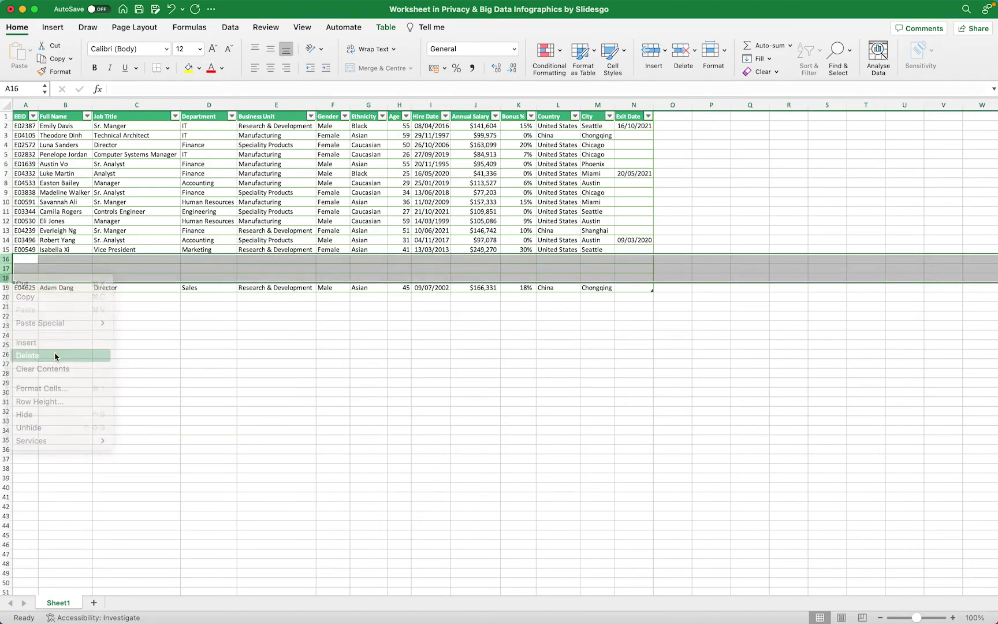
pyautogui.click(417, 362)
pyautogui.hotkey('ctrl', 'Right')
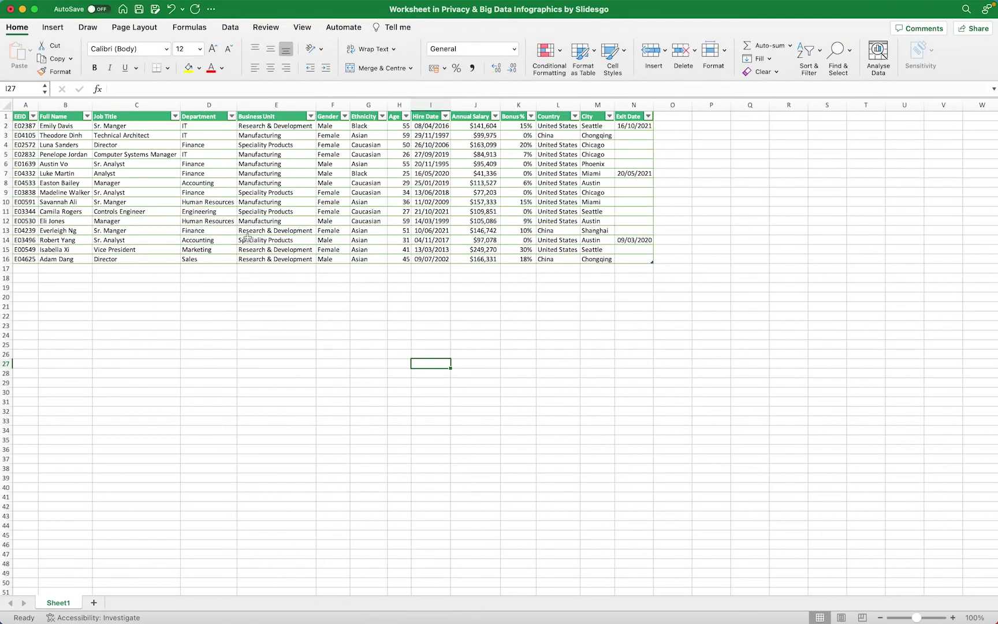
pyautogui.hotkey('ctrl', 'Right')
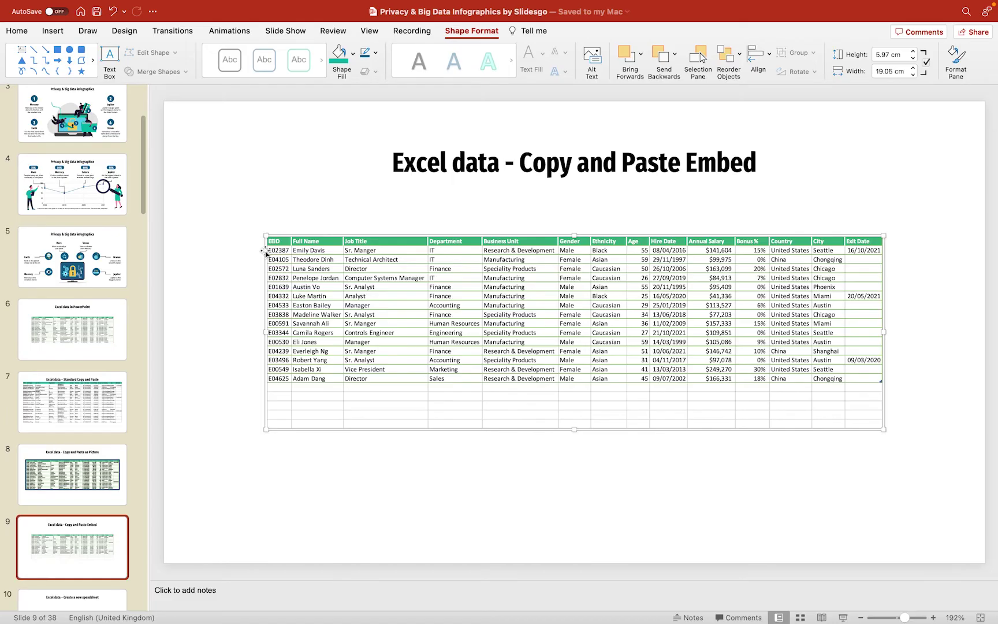
pyautogui.rightClick(488, 316)
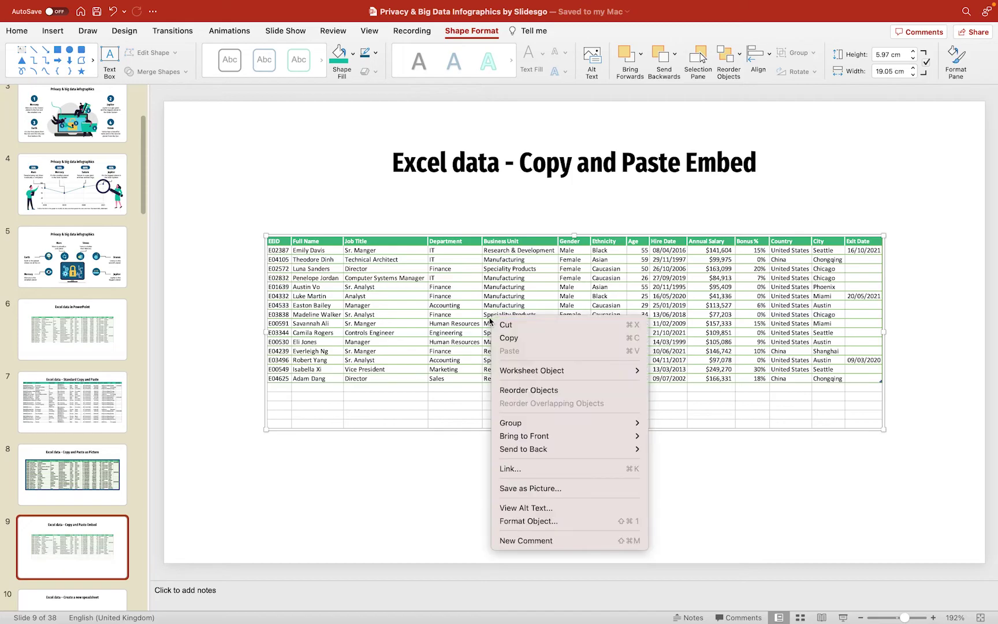
pyautogui.moveTo(556, 376)
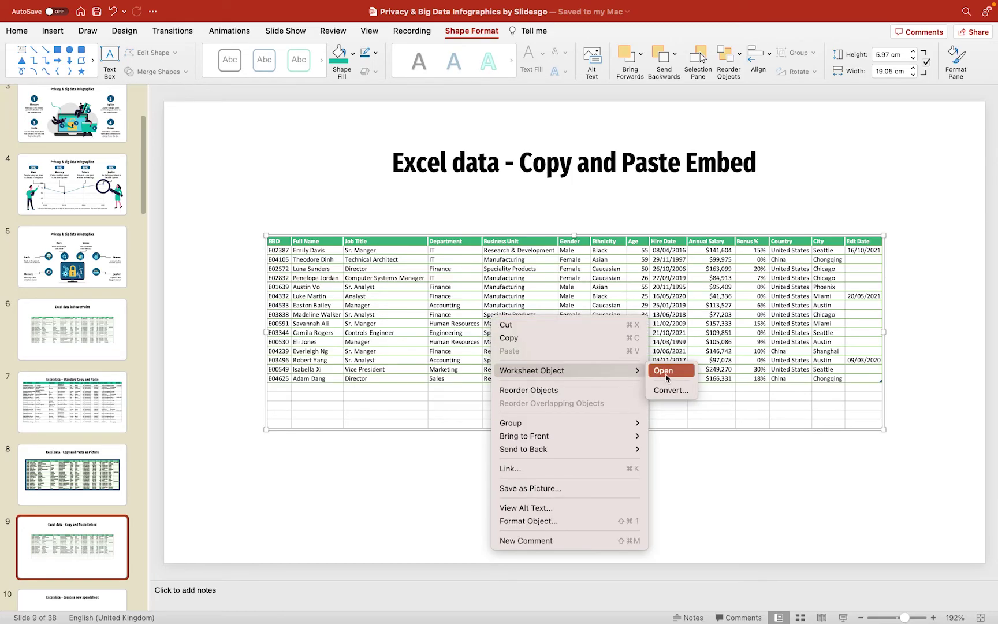
pyautogui.click(422, 430)
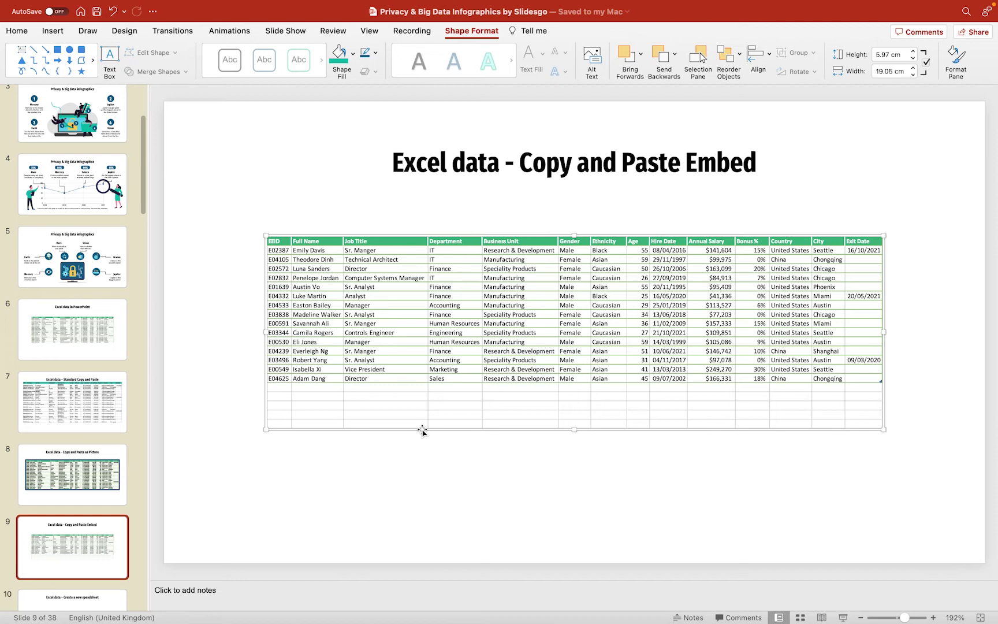
pyautogui.click(209, 380)
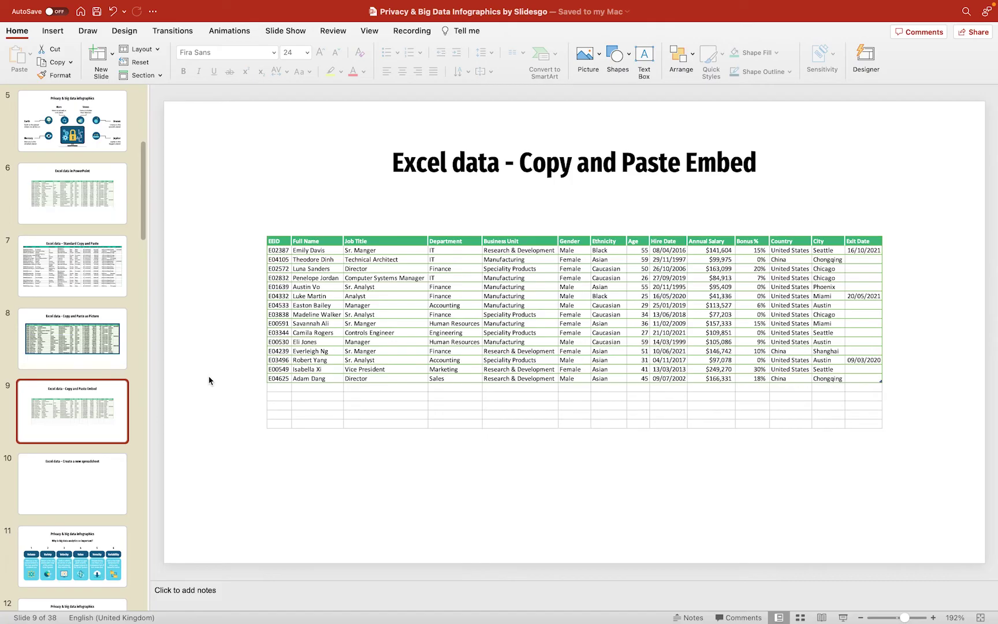
# Step: On slide 10, insert a new Microsoft Excel Worksheet object via Insert > Object
pyautogui.click(85, 502)
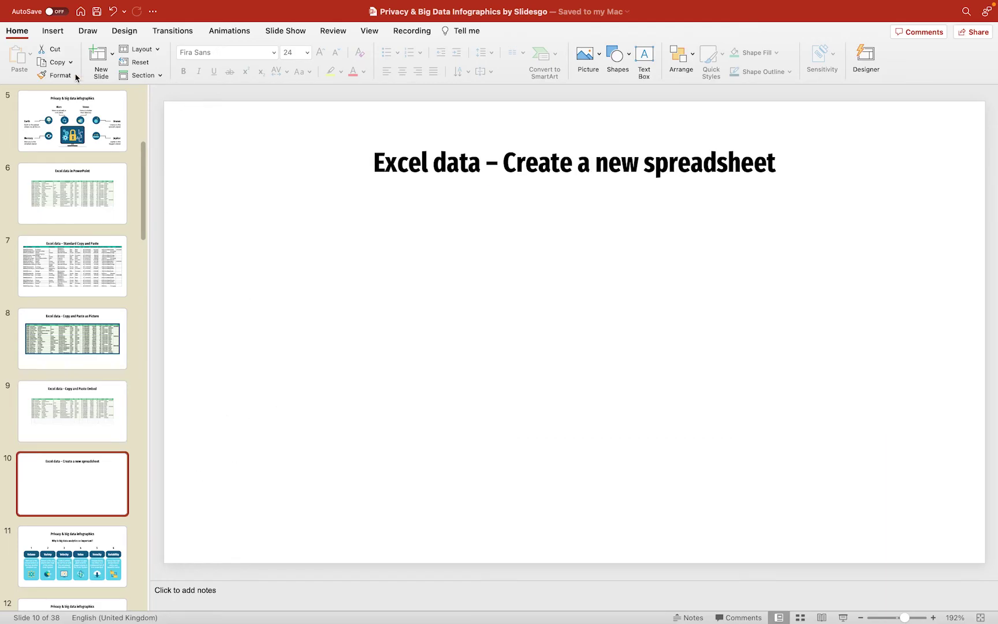
pyautogui.click(50, 36)
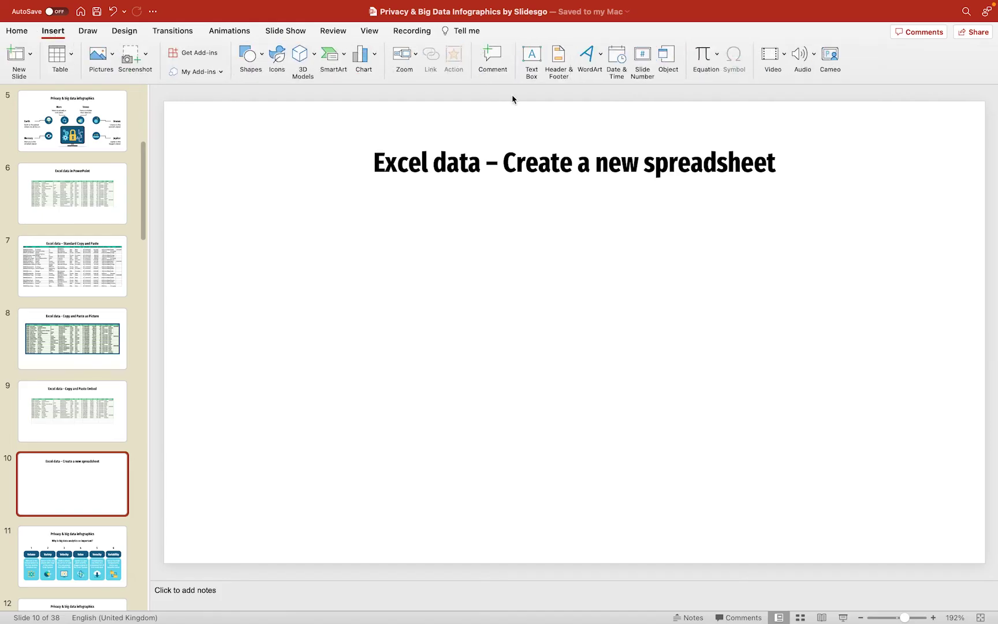
pyautogui.click(668, 57)
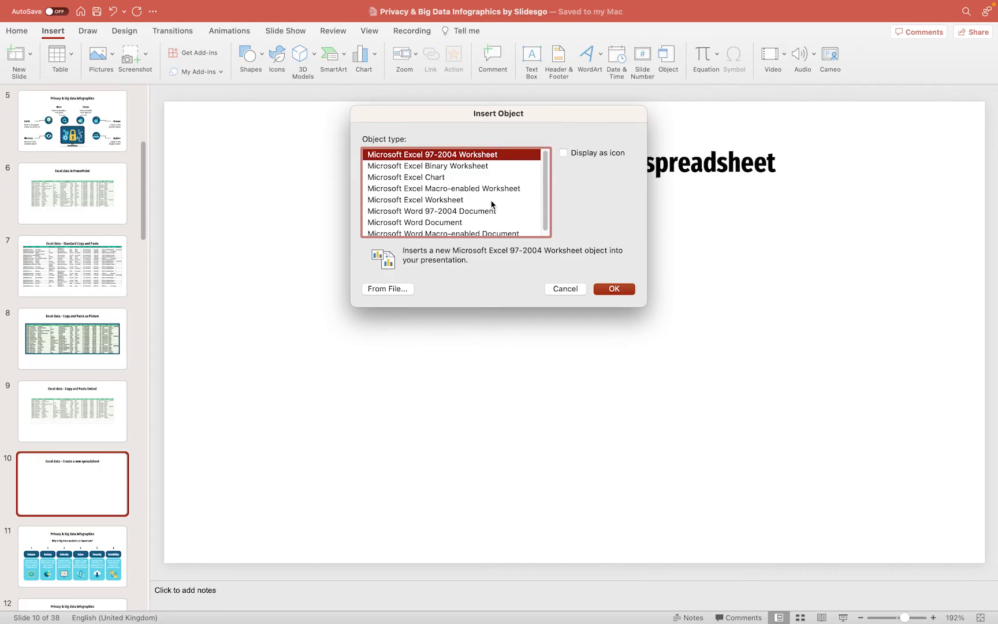
pyautogui.click(405, 202)
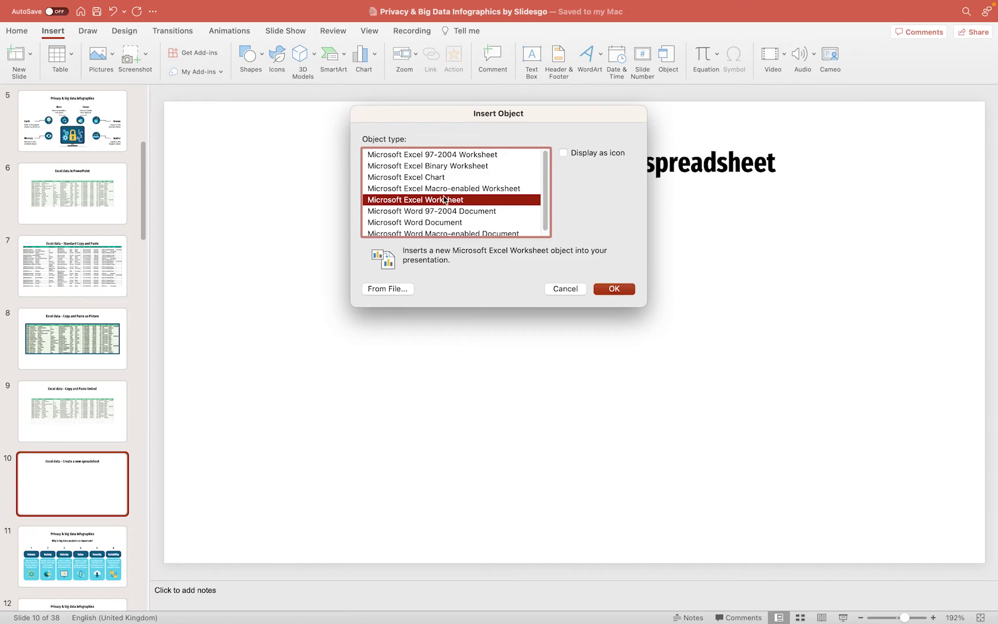
pyautogui.click(614, 290)
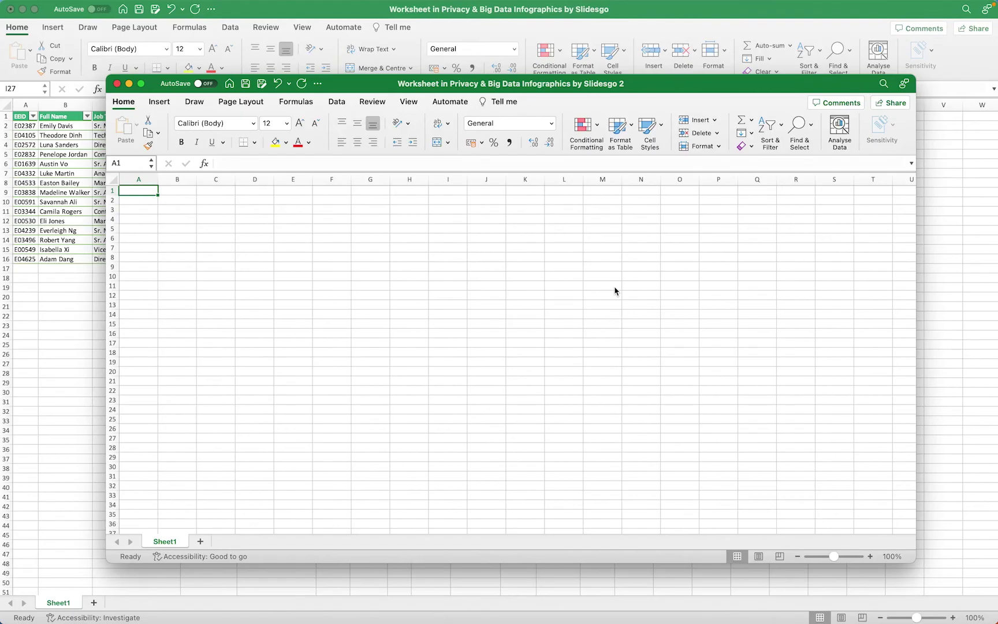
# Step: Maximise the new sheet and paste employee rows A7:N14 from the workbook into it at A1
pyautogui.click(140, 83)
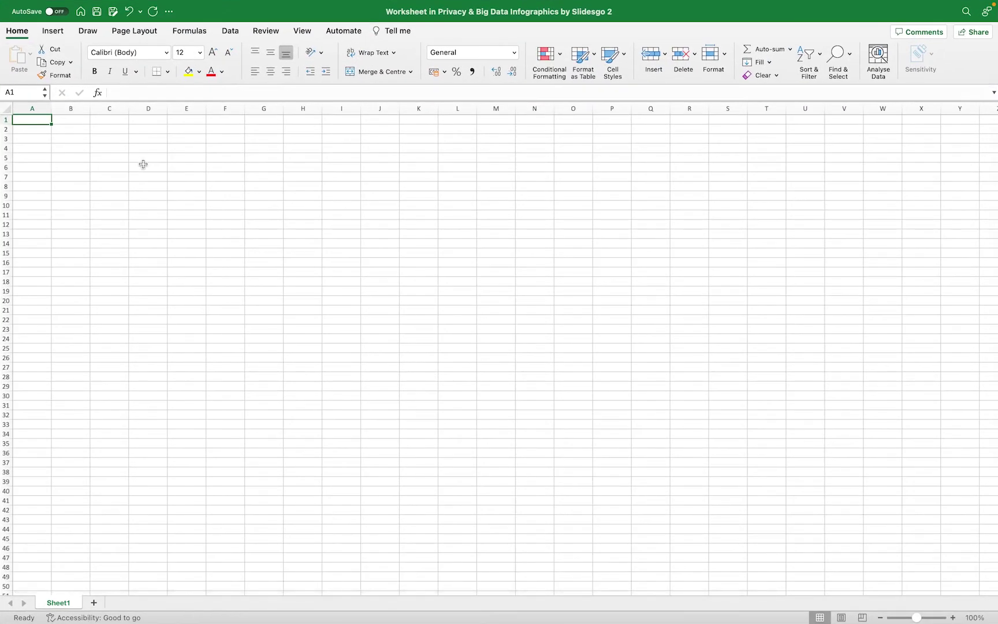
pyautogui.click(69, 150)
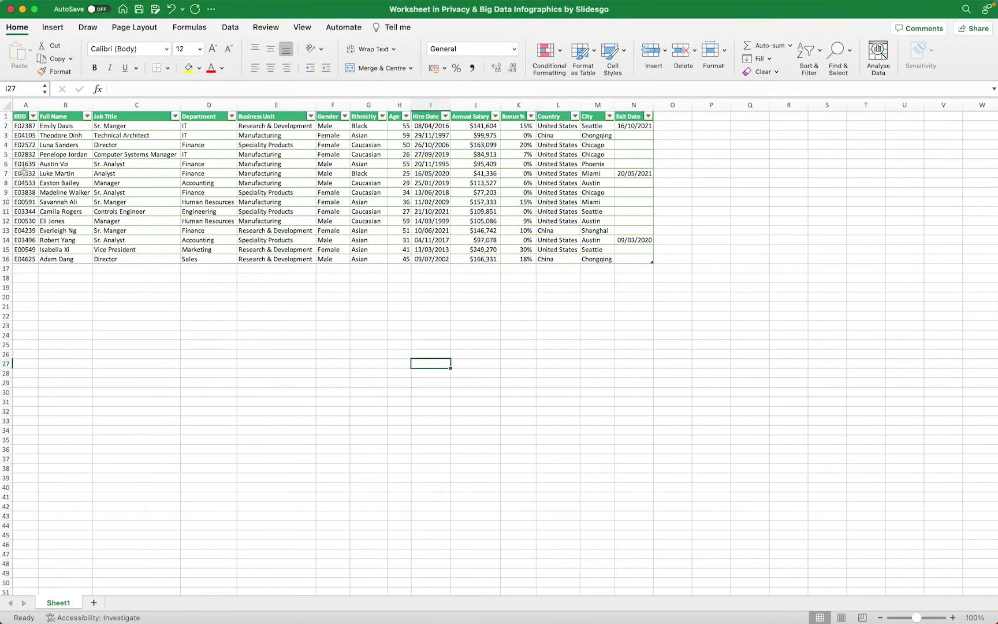
pyautogui.moveTo(24, 174); pyautogui.dragTo(626, 237)
pyautogui.press('cmd+c')
pyautogui.hotkey('ctrl', 'Right')
pyautogui.rightClick(36, 122)
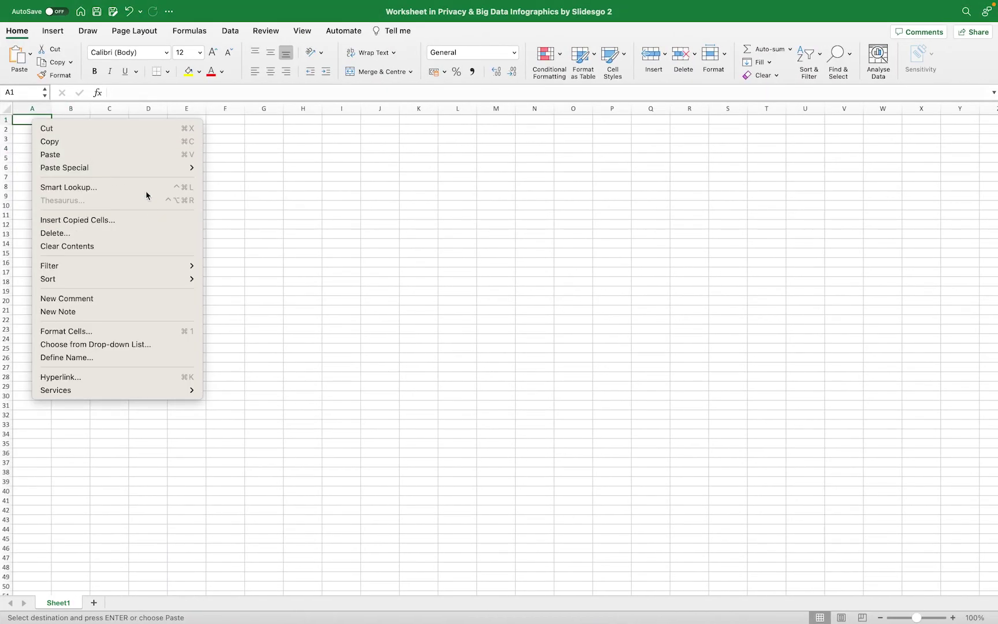
pyautogui.click(130, 154)
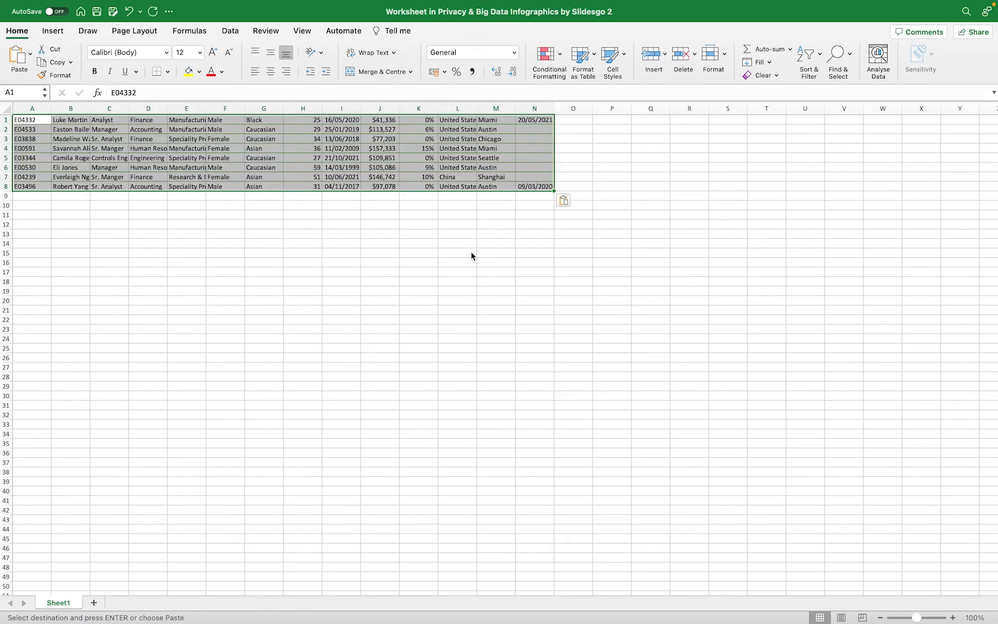
pyautogui.hotkey('ctrl', 'Right')
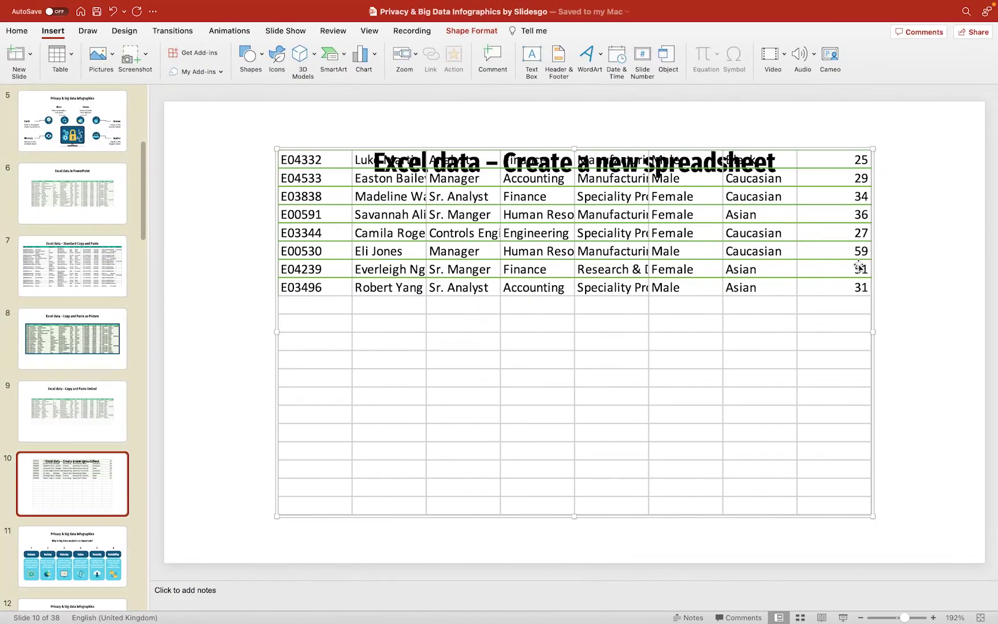
# Step: Move the eight-row worksheet object below slide 10's title and open it in Excel
pyautogui.moveTo(708, 148); pyautogui.dragTo(710, 189)
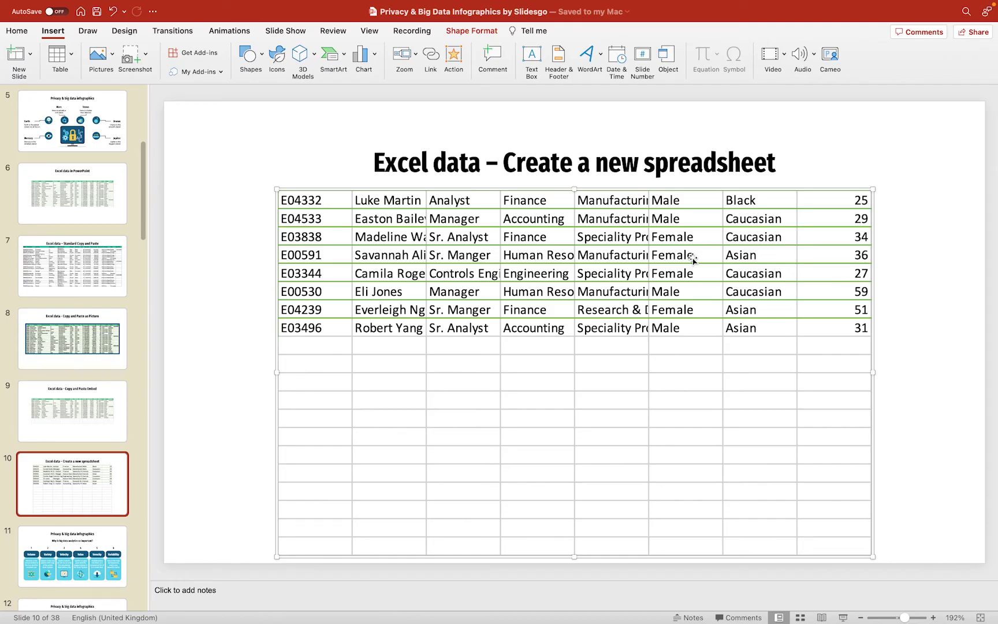
pyautogui.rightClick(468, 369)
pyautogui.moveTo(557, 420)
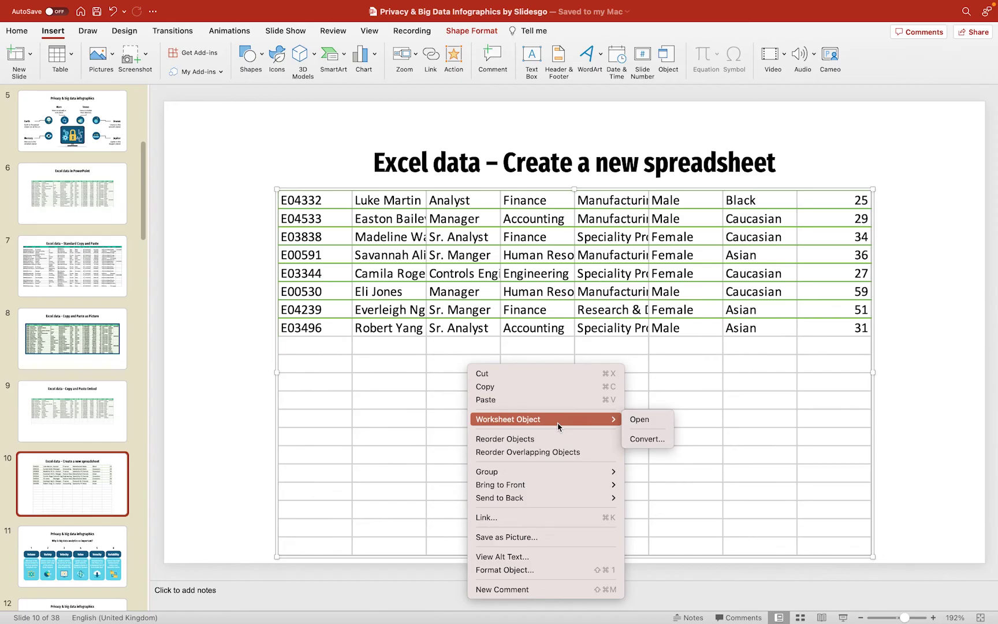
pyautogui.click(635, 420)
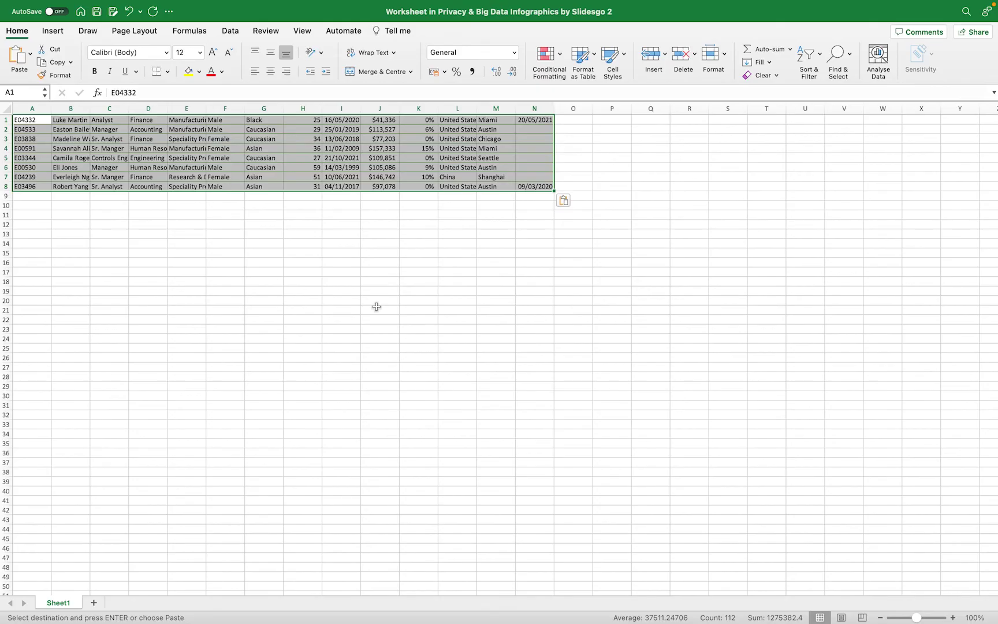
# Step: Clear rows 6–8 of the embedded worksheet, leaving employees E04332 through E03344, and close it
pyautogui.click(354, 253)
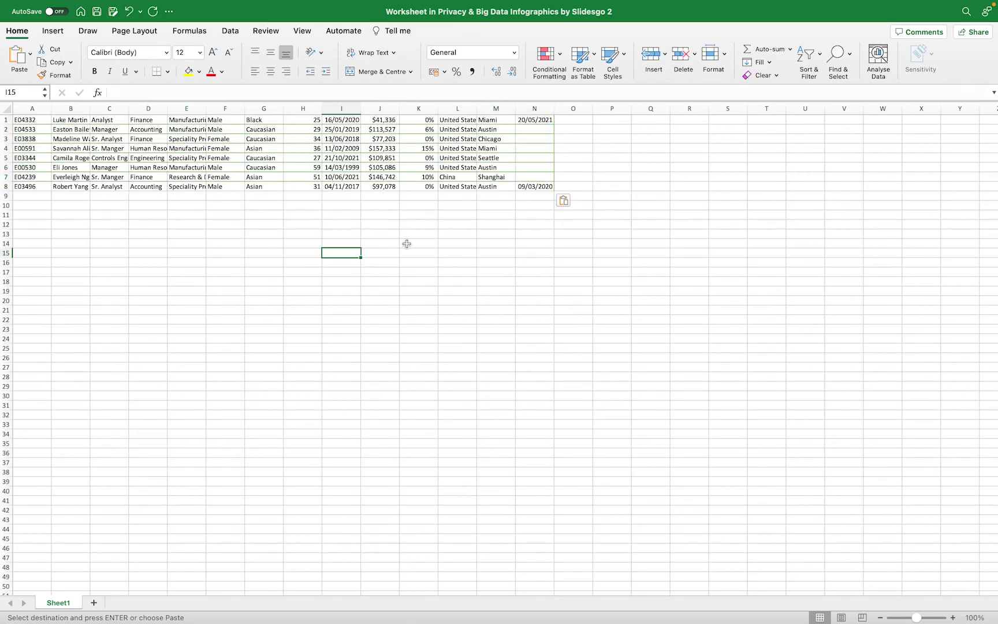
pyautogui.moveTo(528, 187); pyautogui.dragTo(34, 168)
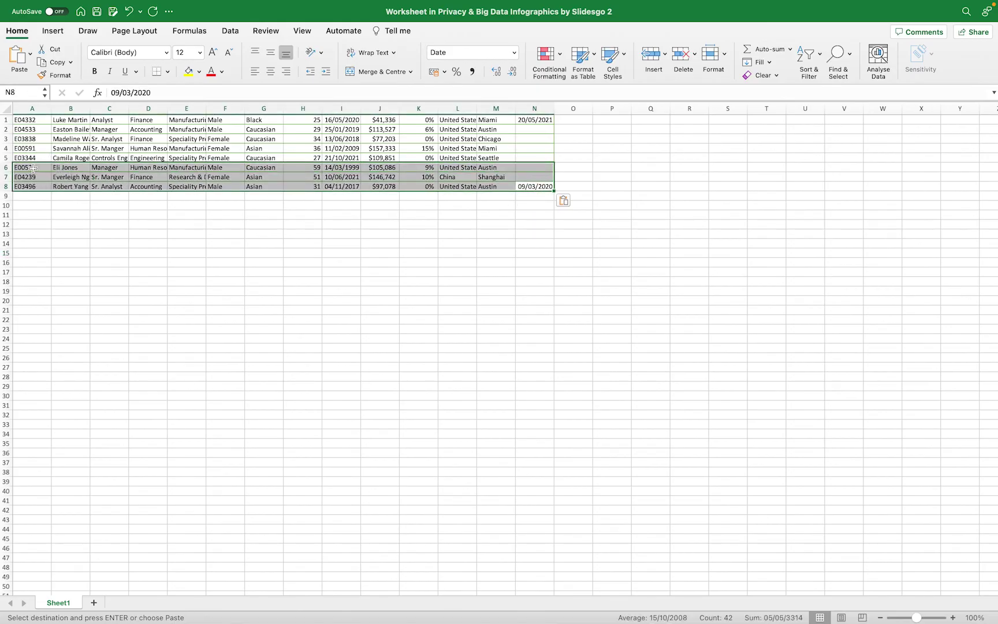
pyautogui.press('Delete')
pyautogui.press('super+w')
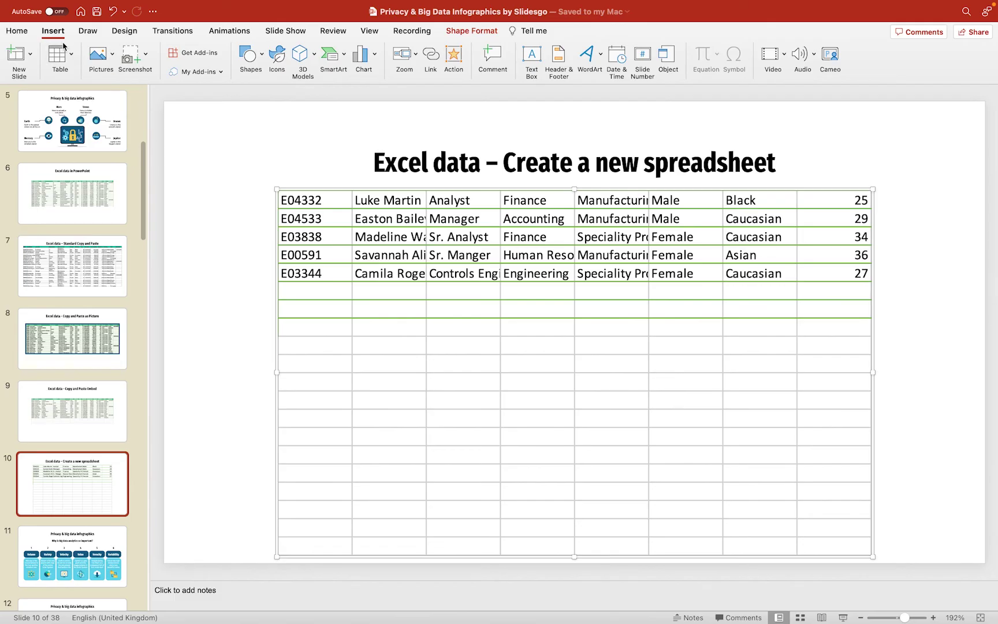
# Step: Delete the embedded worksheet table from slide 10
pyautogui.click(667, 58)
pyautogui.click(441, 200)
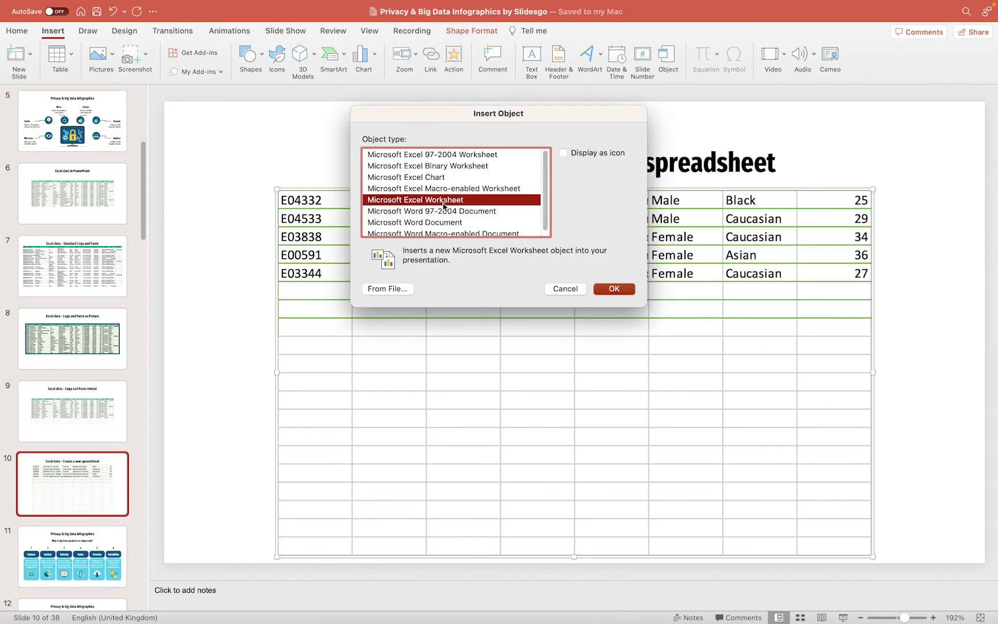
pyautogui.click(566, 288)
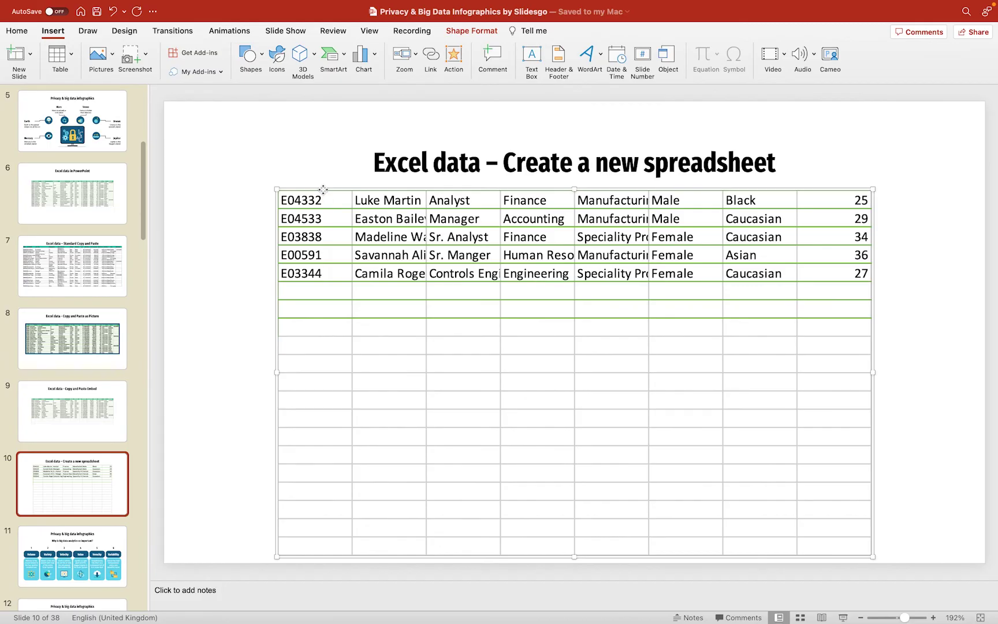
pyautogui.press('Delete')
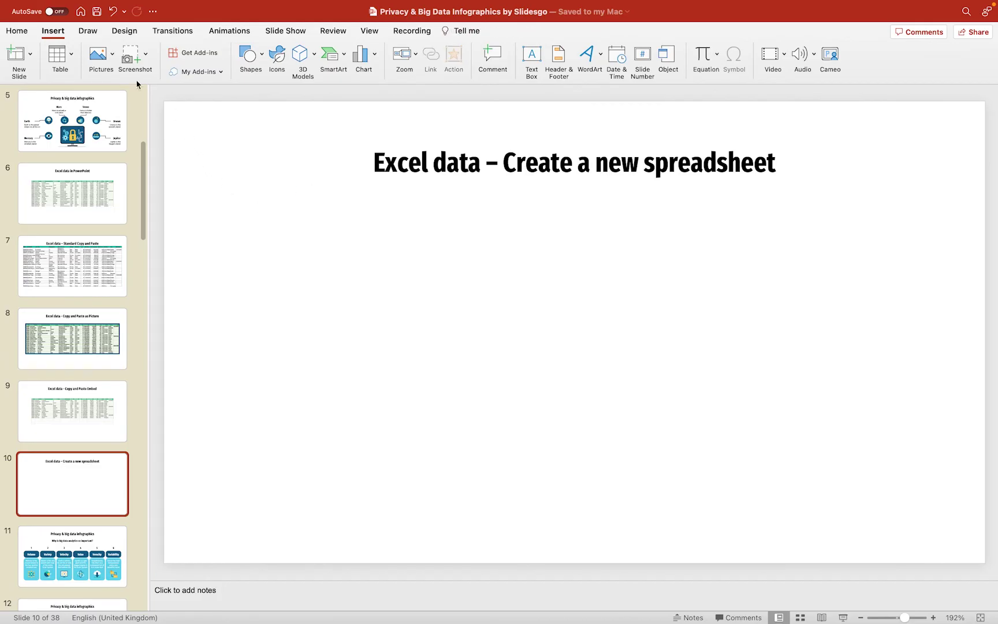
# Step: Insert Employee Sample Data.xlsx as an object shown as an icon, placed left of centre
pyautogui.click(667, 68)
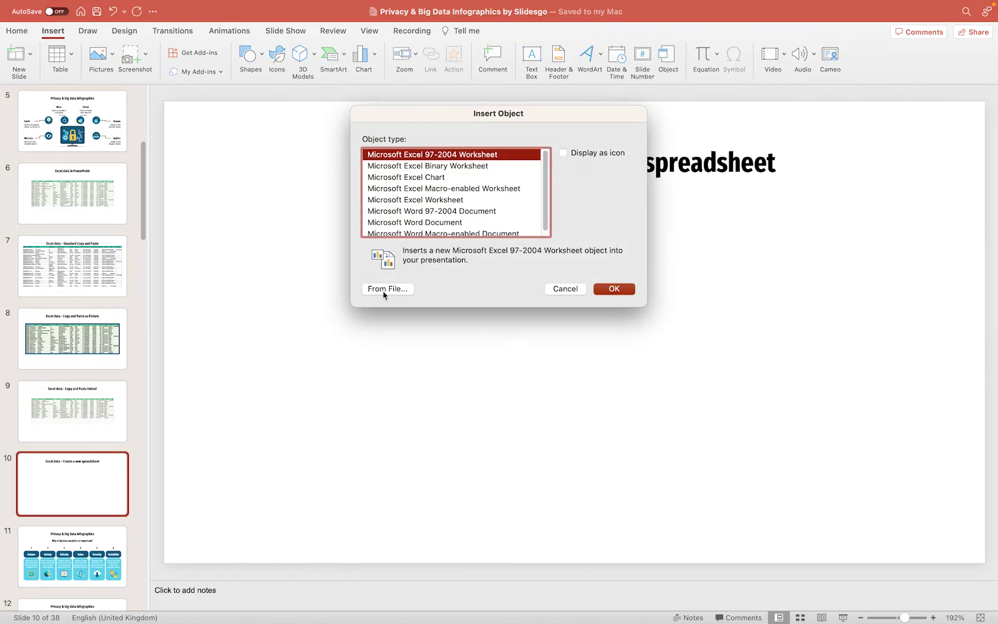
pyautogui.click(388, 289)
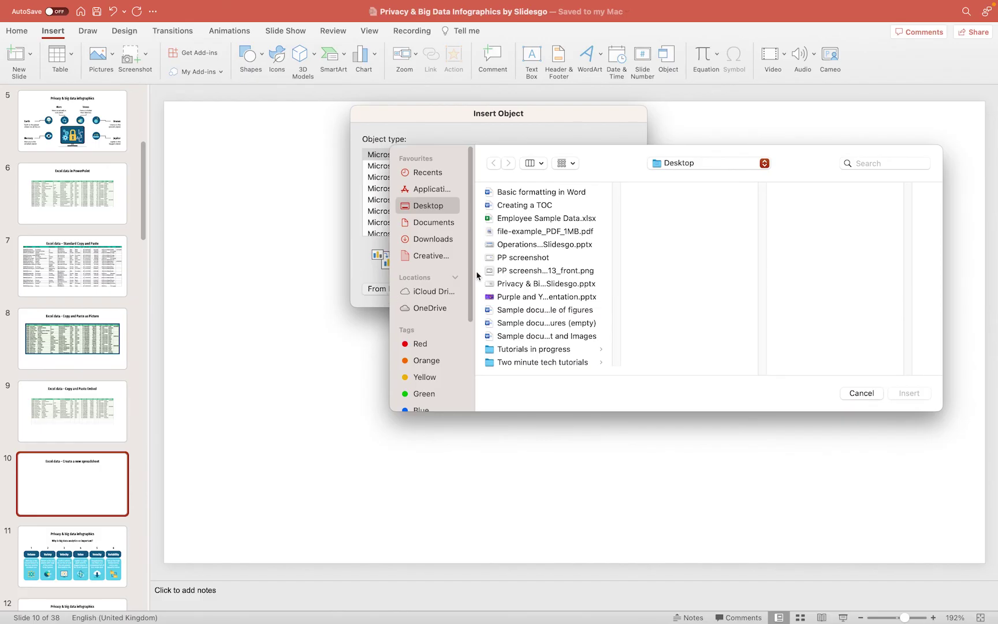
pyautogui.click(538, 219)
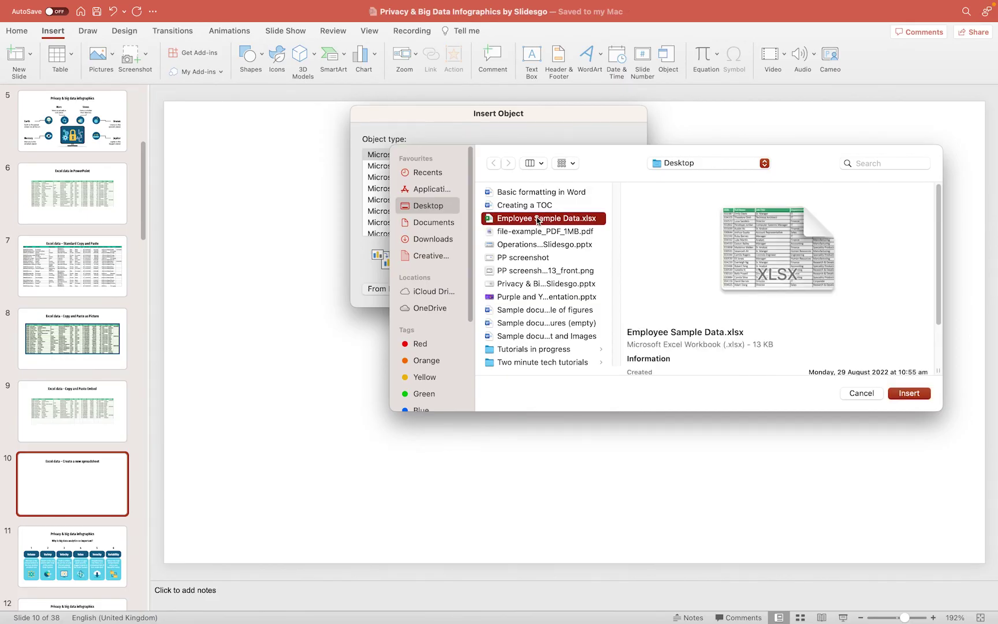
pyautogui.click(894, 392)
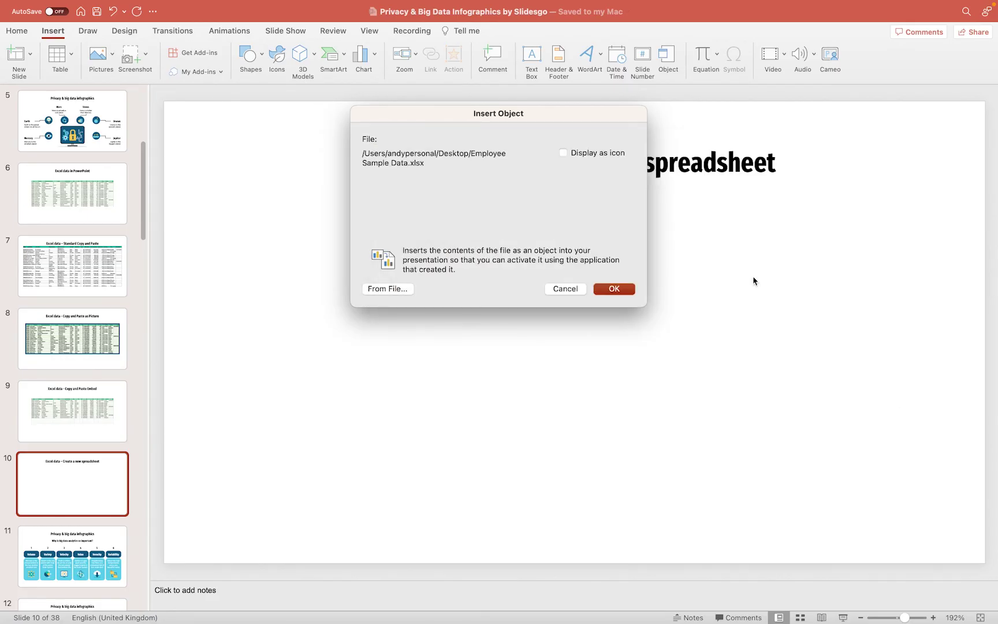
pyautogui.click(563, 154)
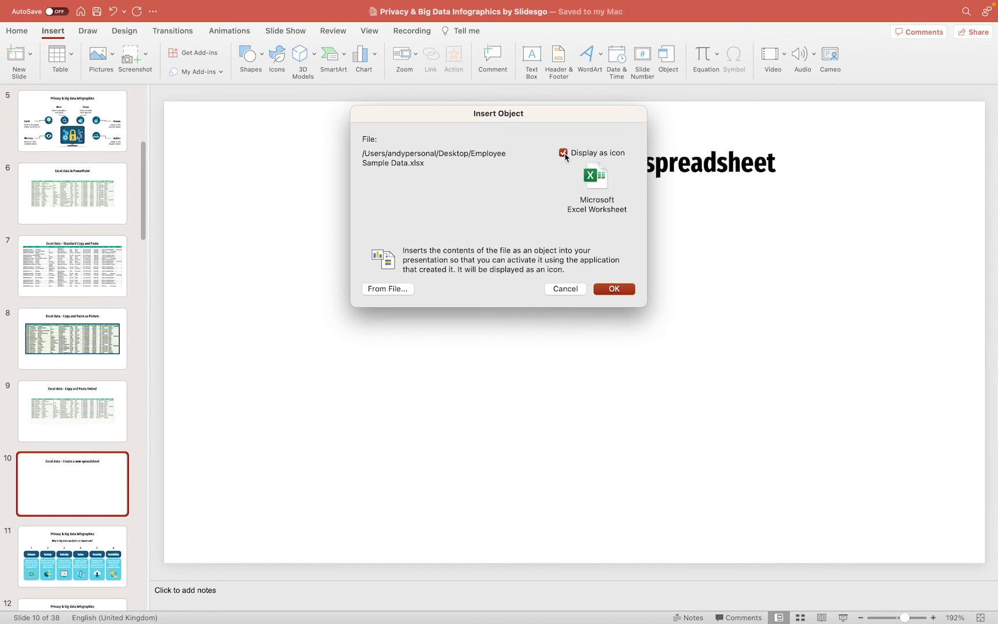
pyautogui.click(614, 290)
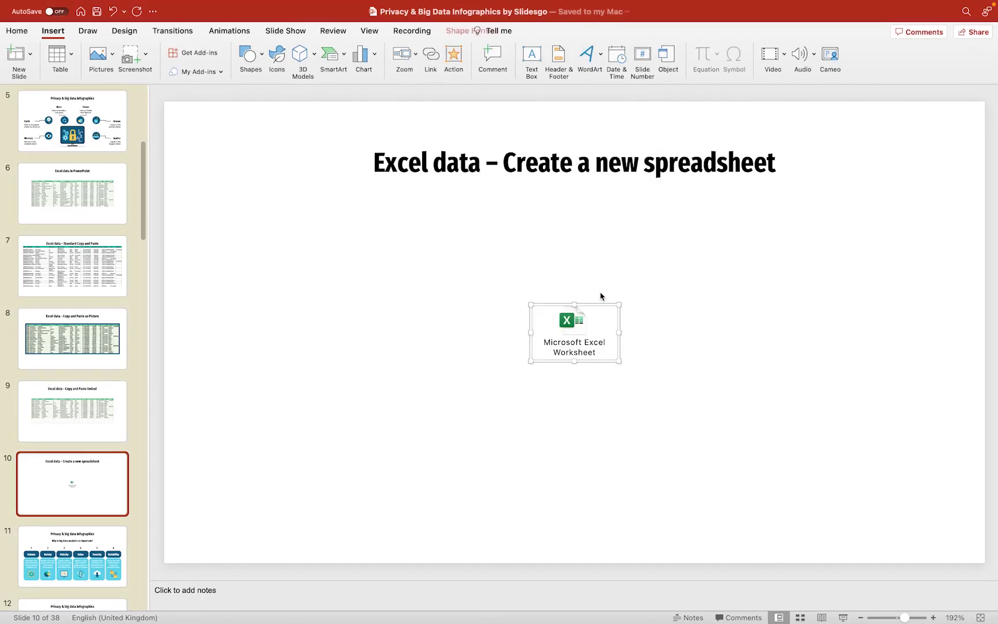
pyautogui.moveTo(598, 314); pyautogui.dragTo(336, 260)
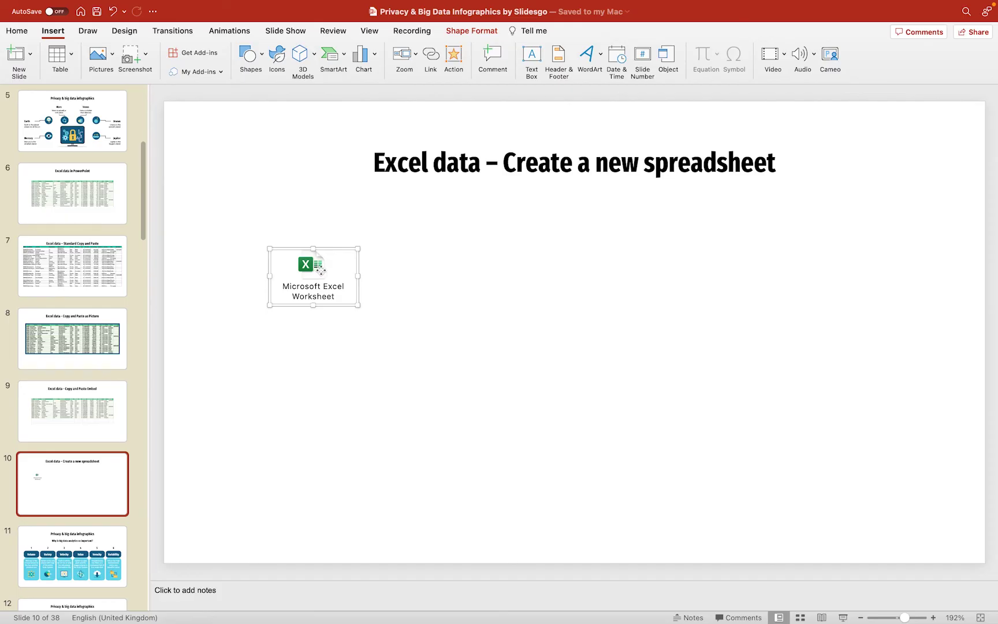
pyautogui.doubleClick(318, 274)
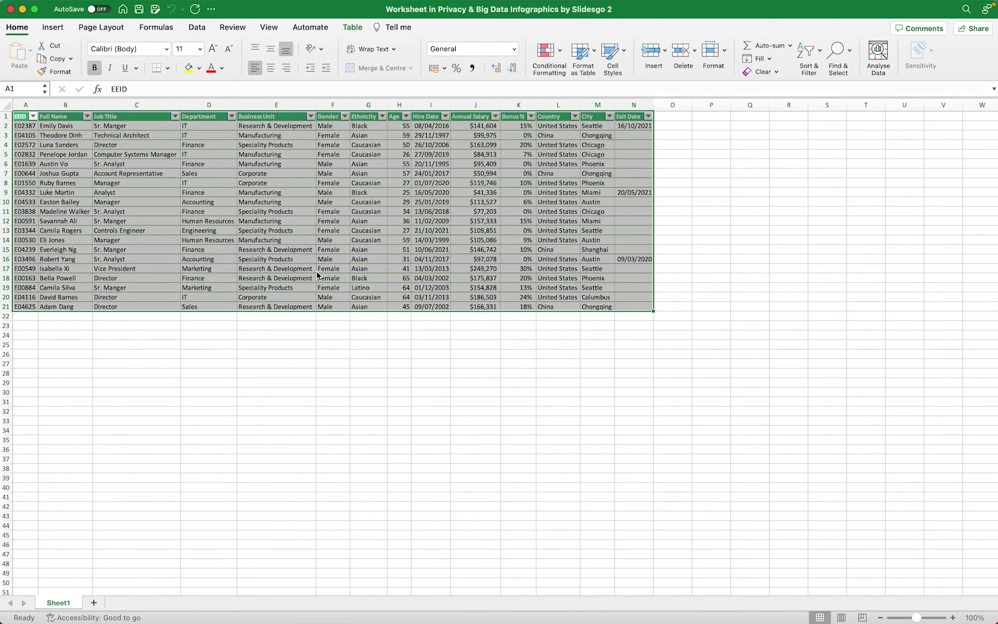
pyautogui.press('super+w')
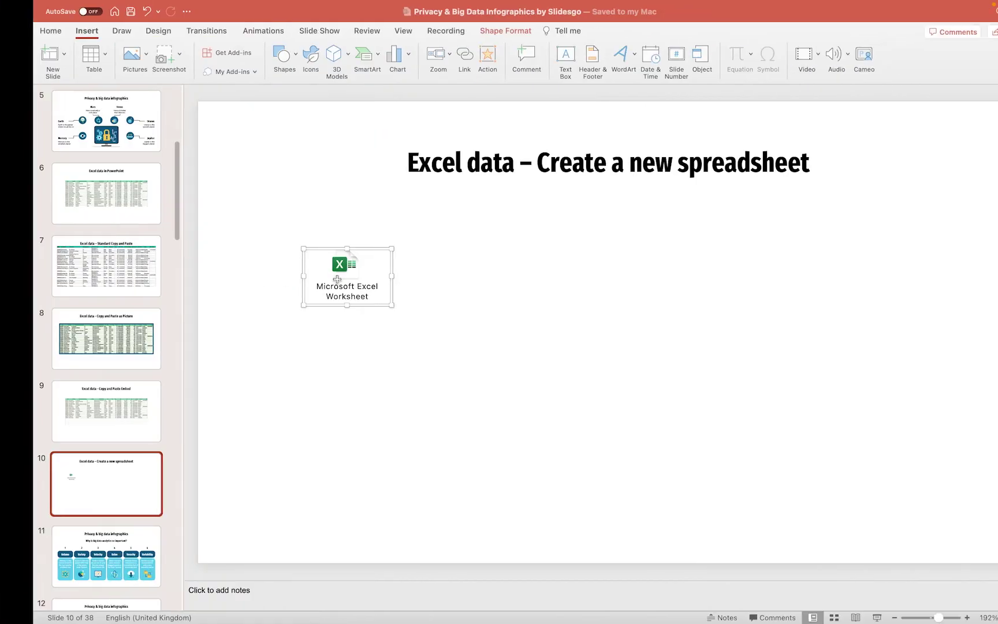